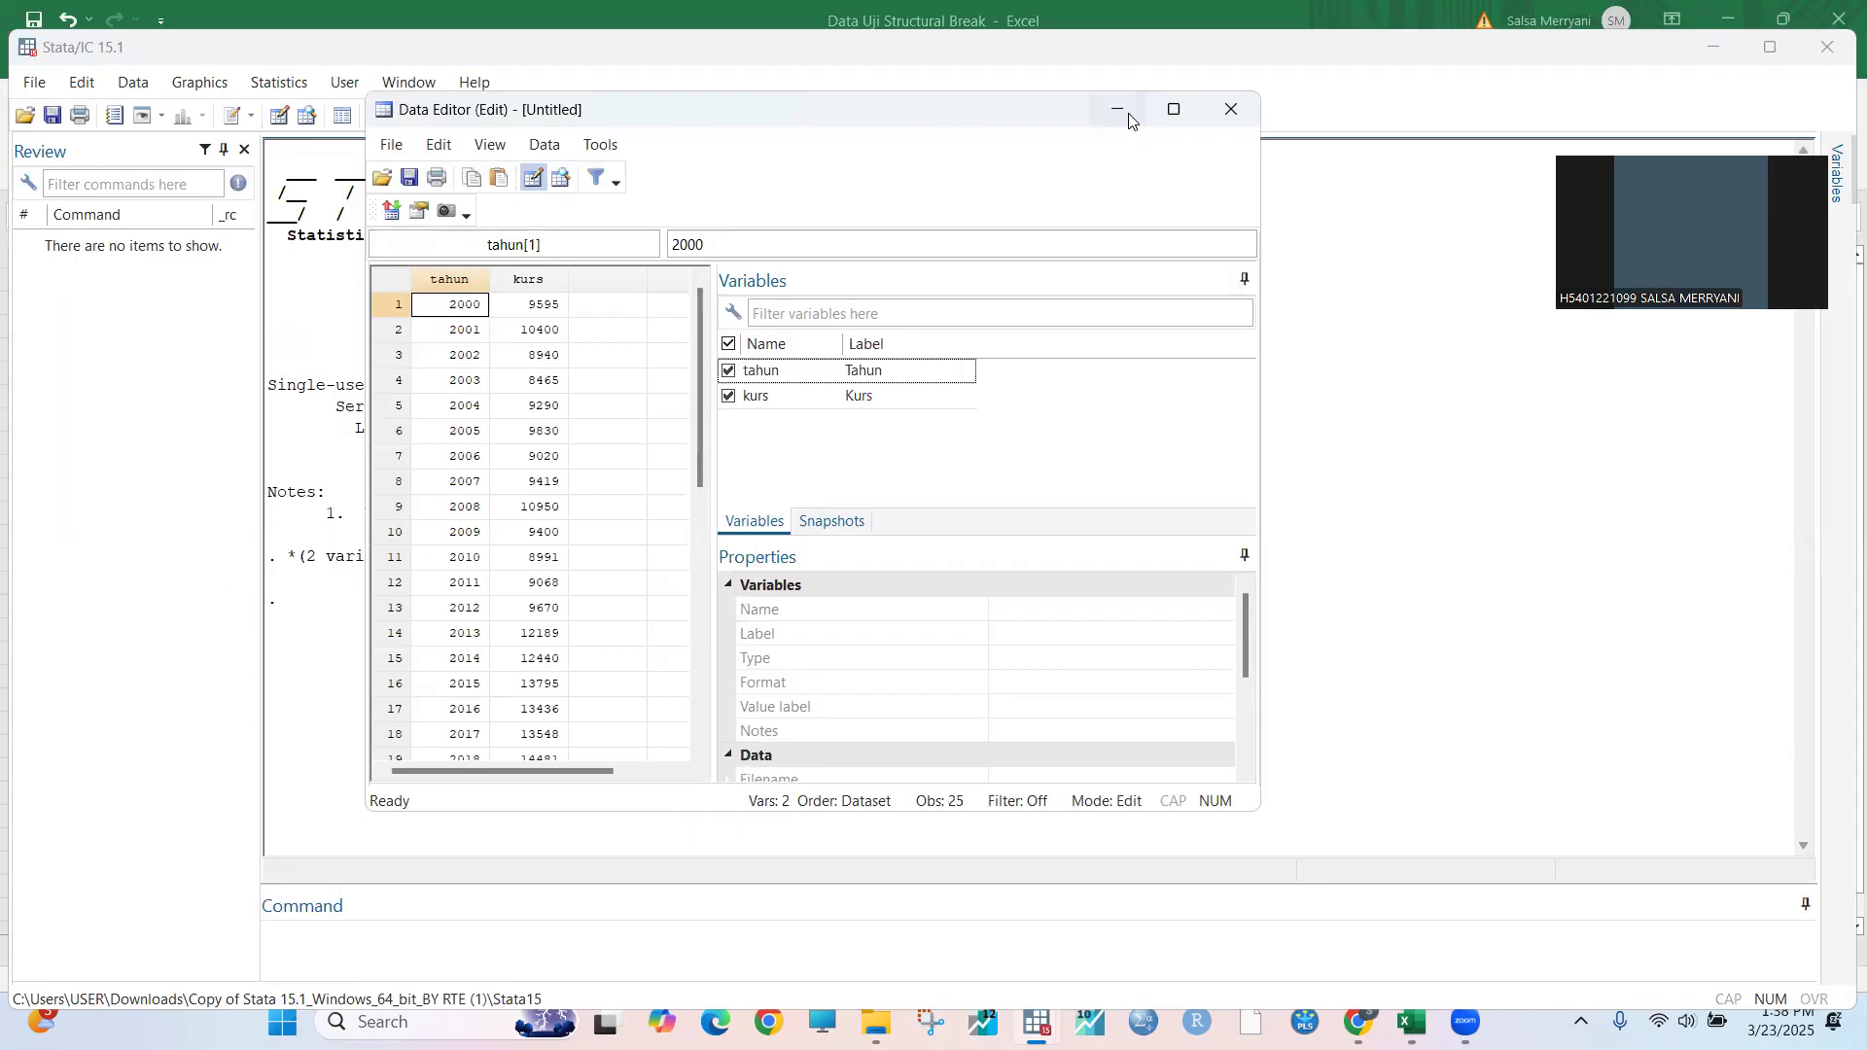
# Step: Put the data editor away and declare the dataset as a time series with tahun as the time variable
pyautogui.click(1119, 111)
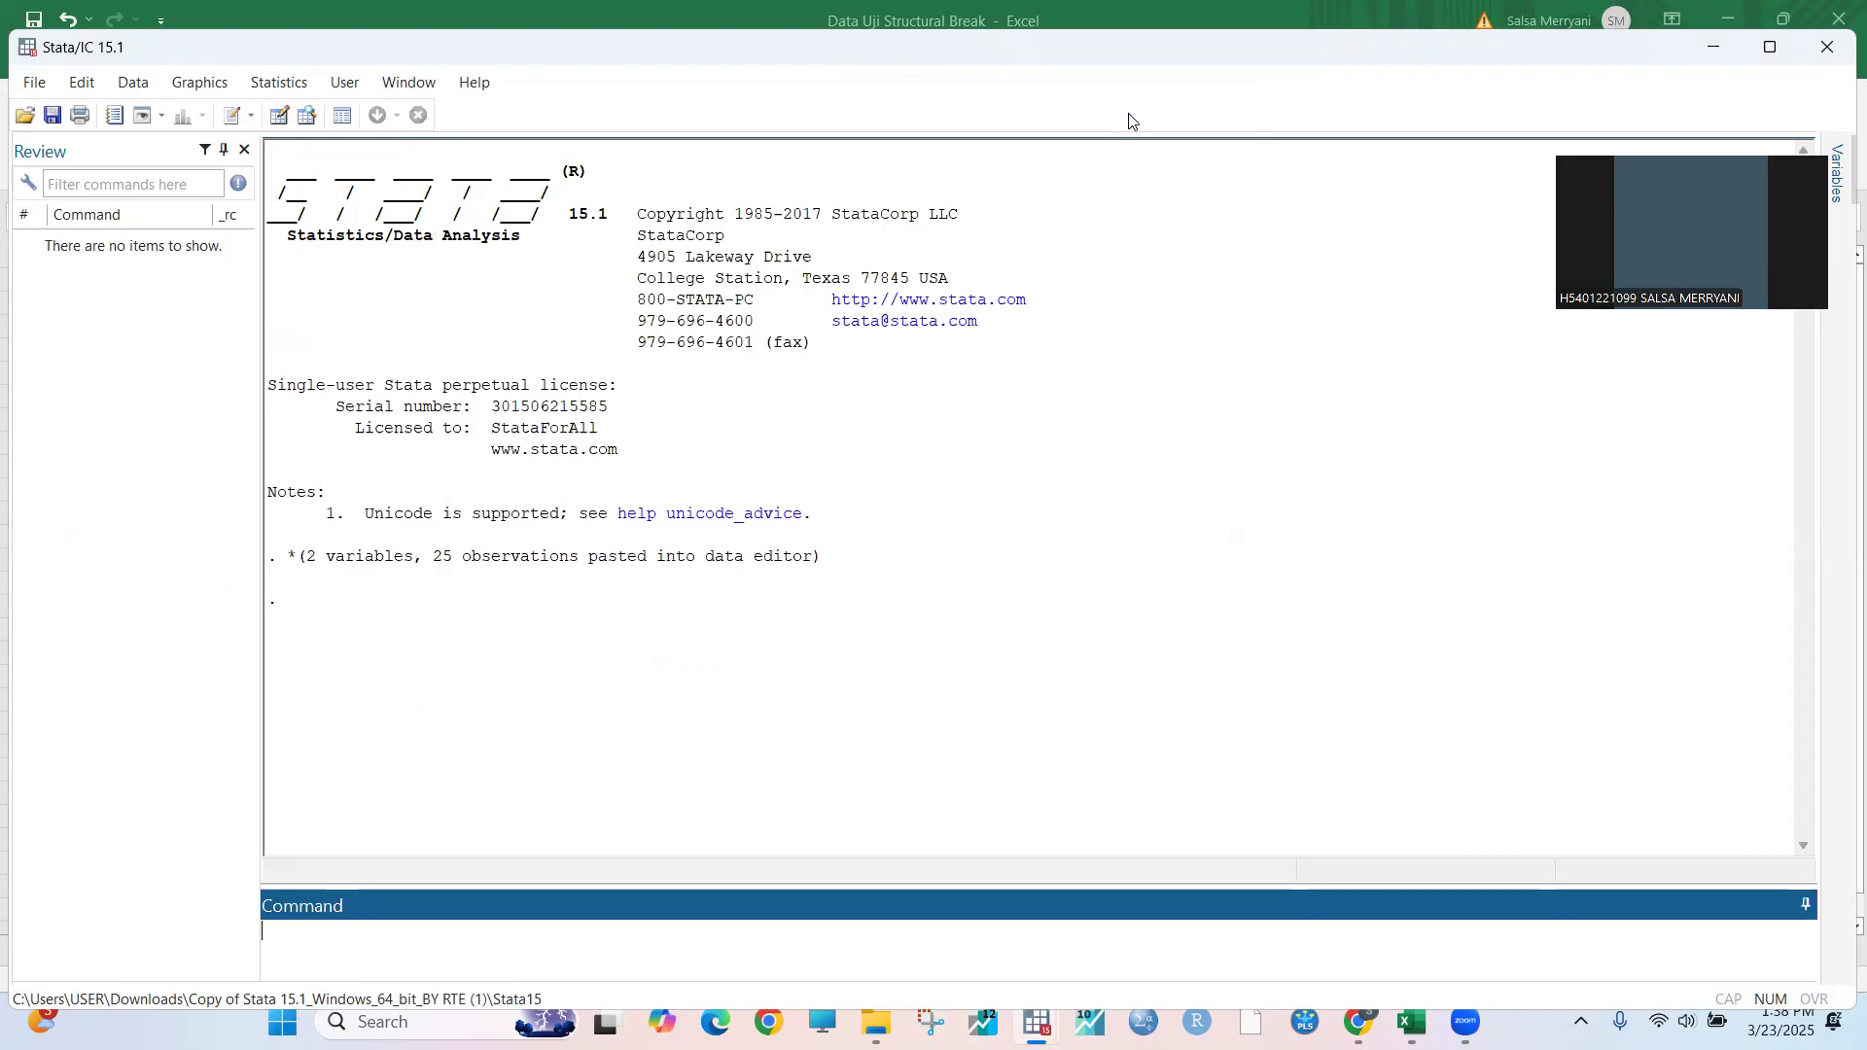
pyautogui.write('tsset tahun')
pyautogui.press('Return')
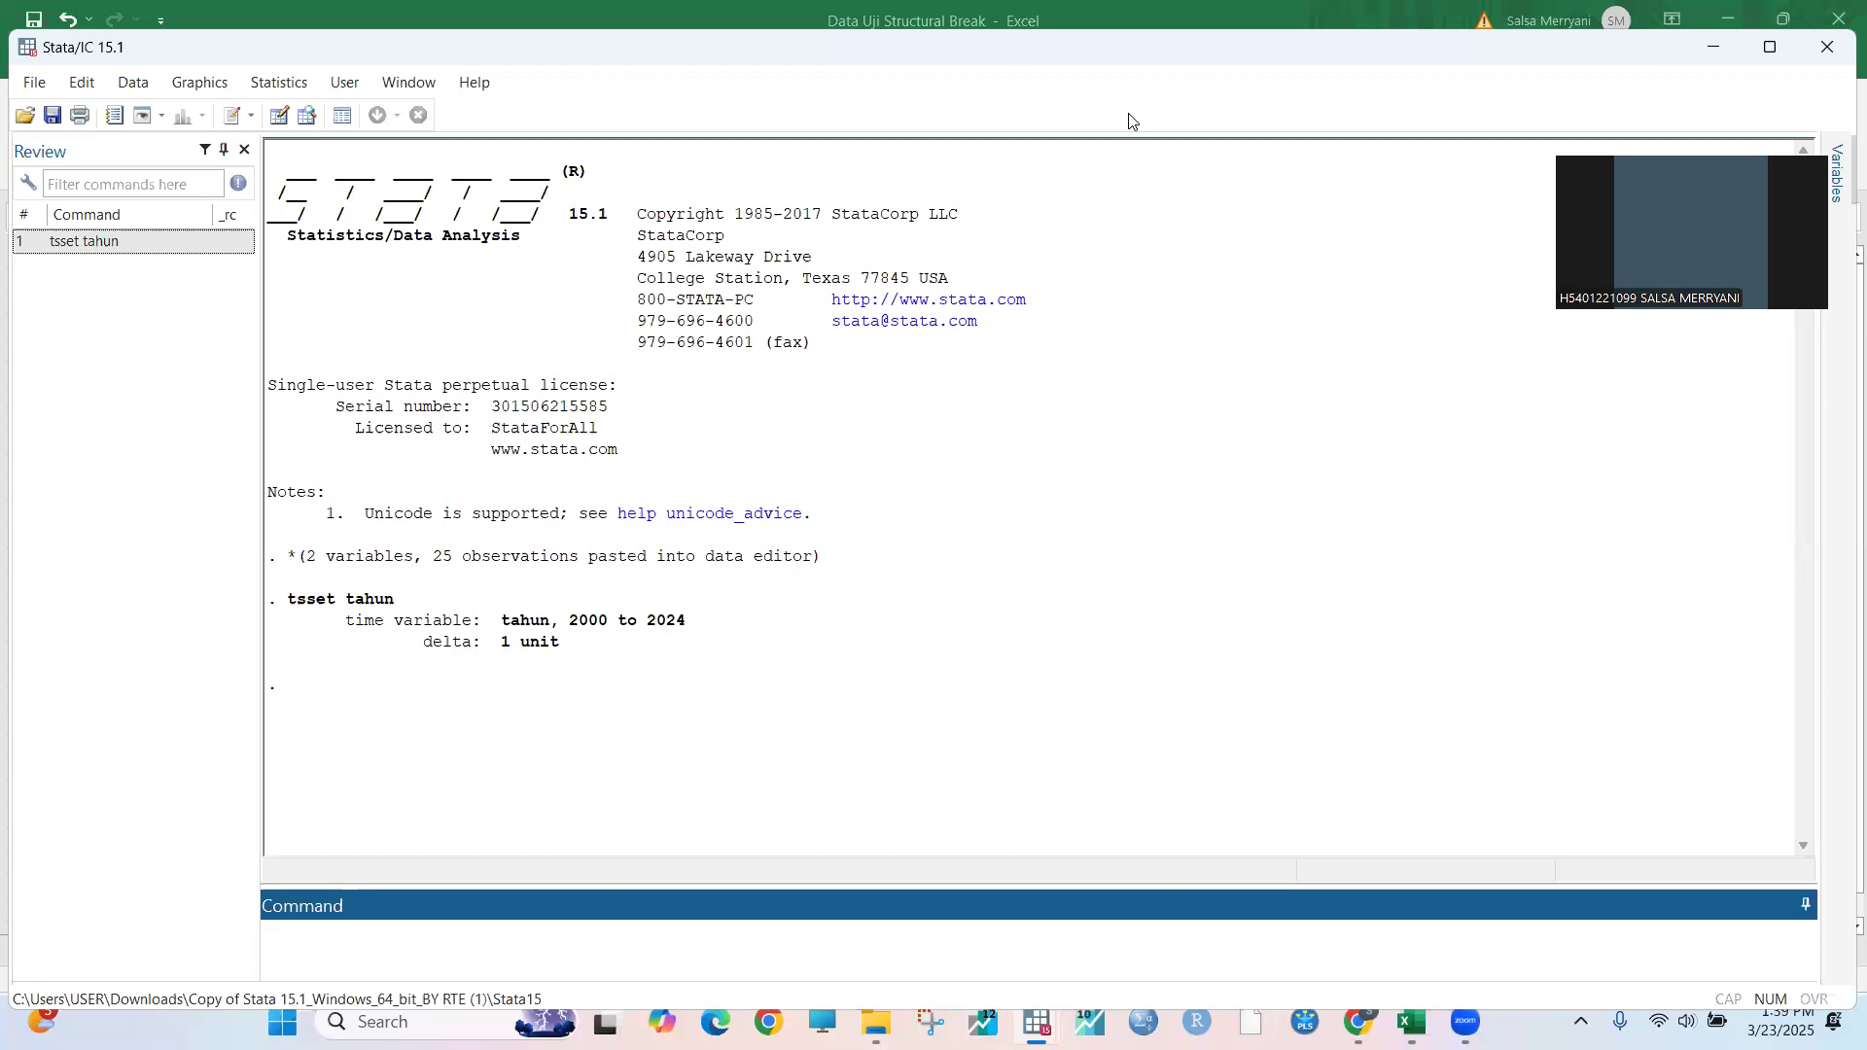
# Step: Try to plot kurs as a blue time-series line titled "Grafik kurs terhadap tahun", with axis titles kurs and tahun
pyautogui.write('tsli')
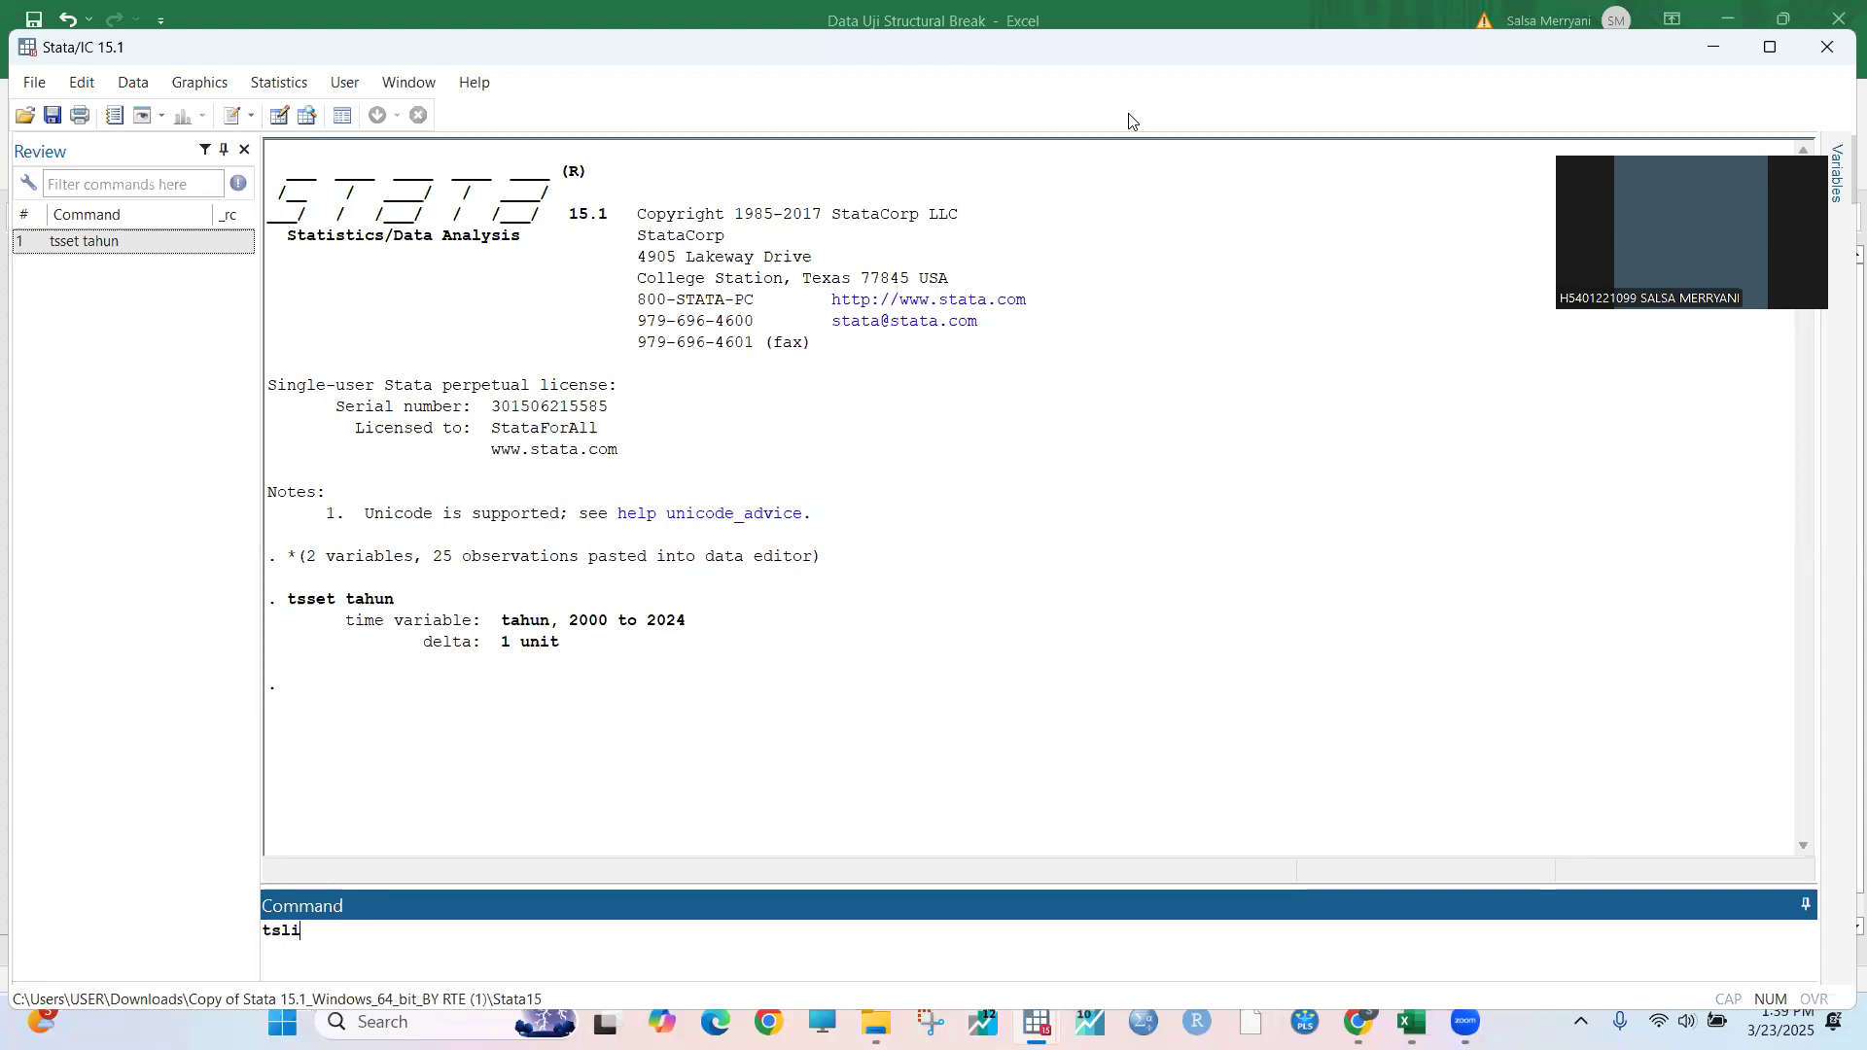
pyautogui.write('ne kur')
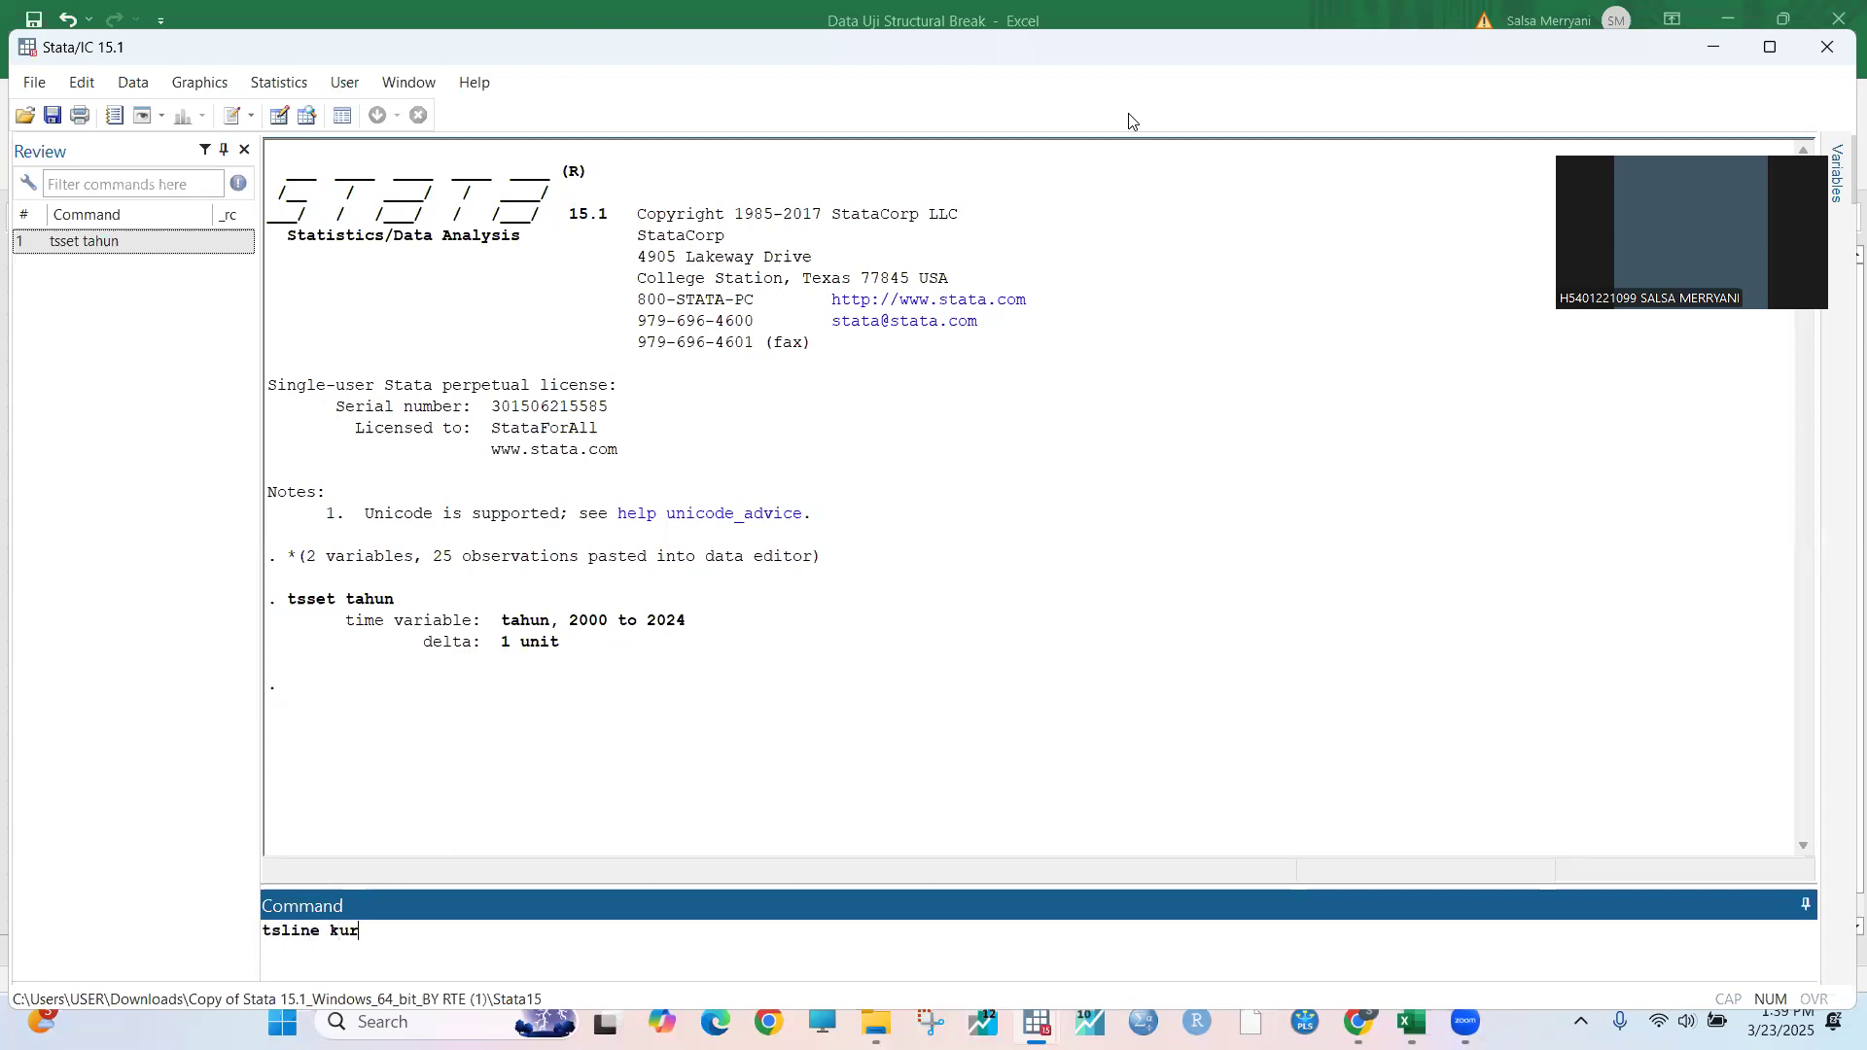
pyautogui.write('s, title ("Grafik kurs terha')
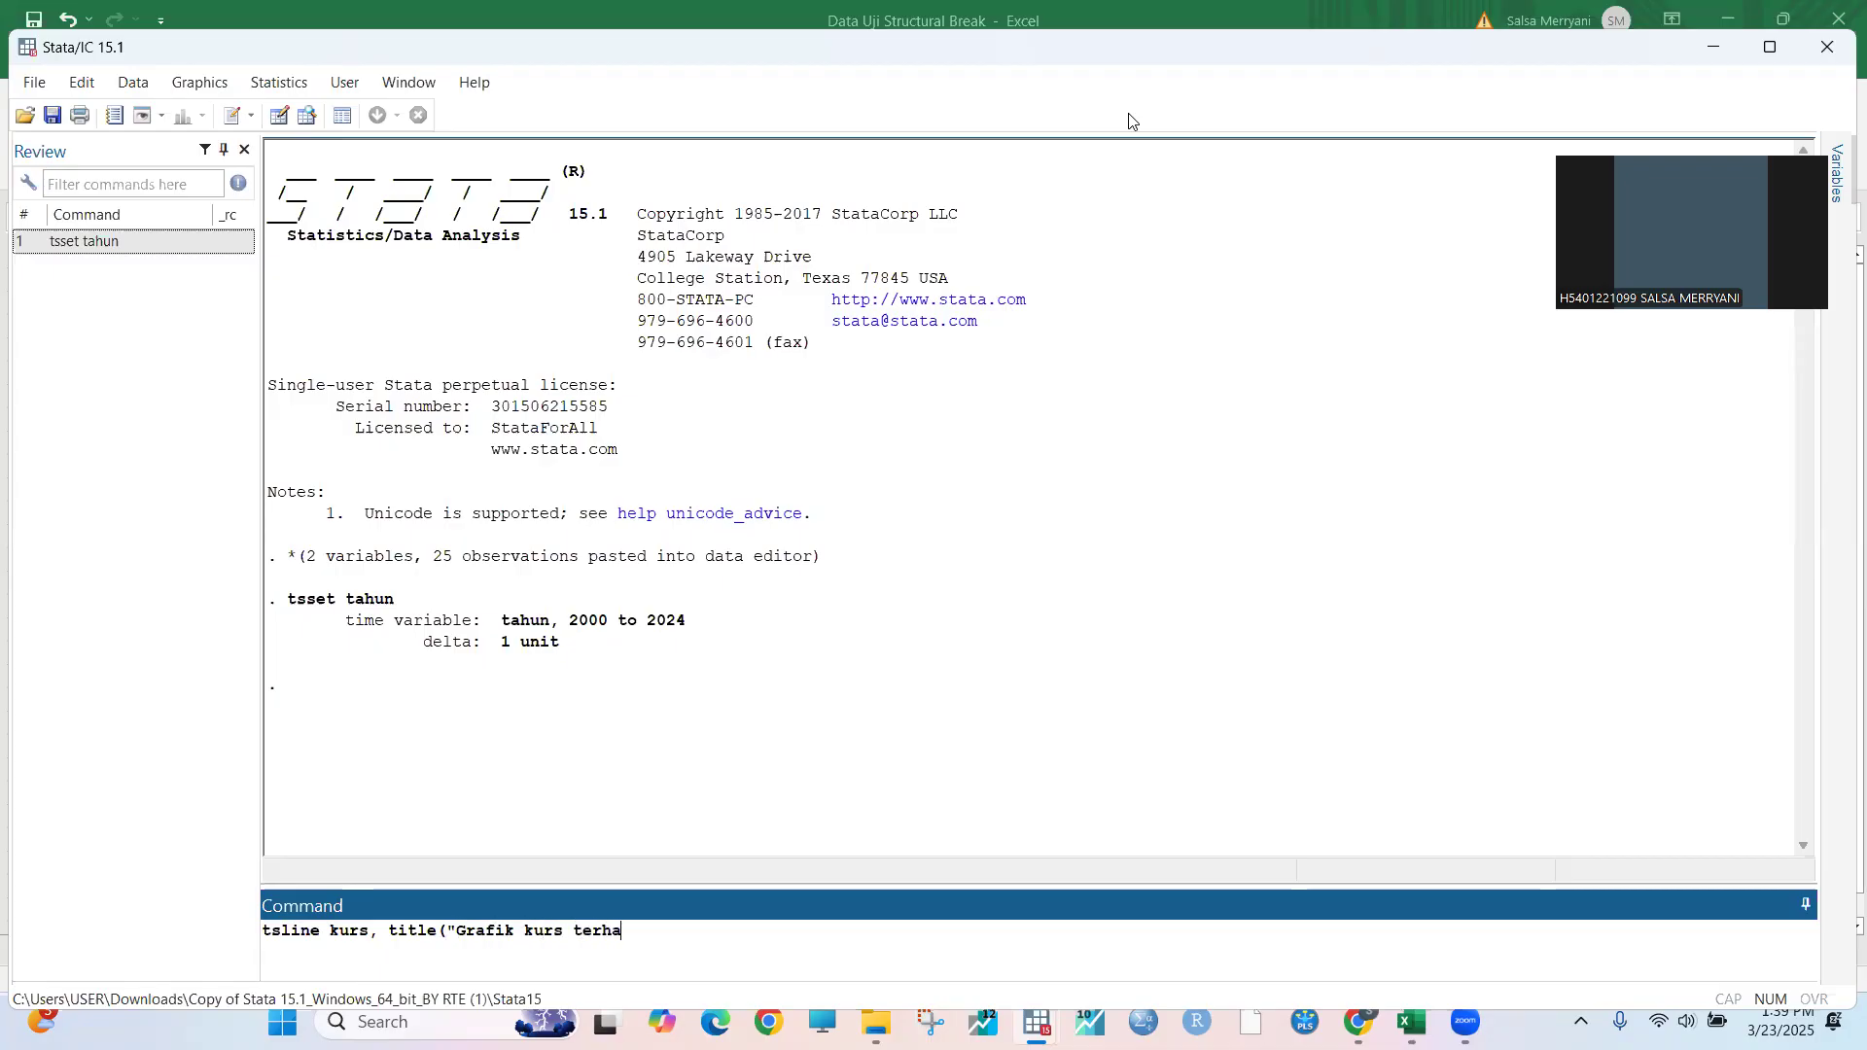
pyautogui.write('dap tahun") lcolor(blue) ytitle')
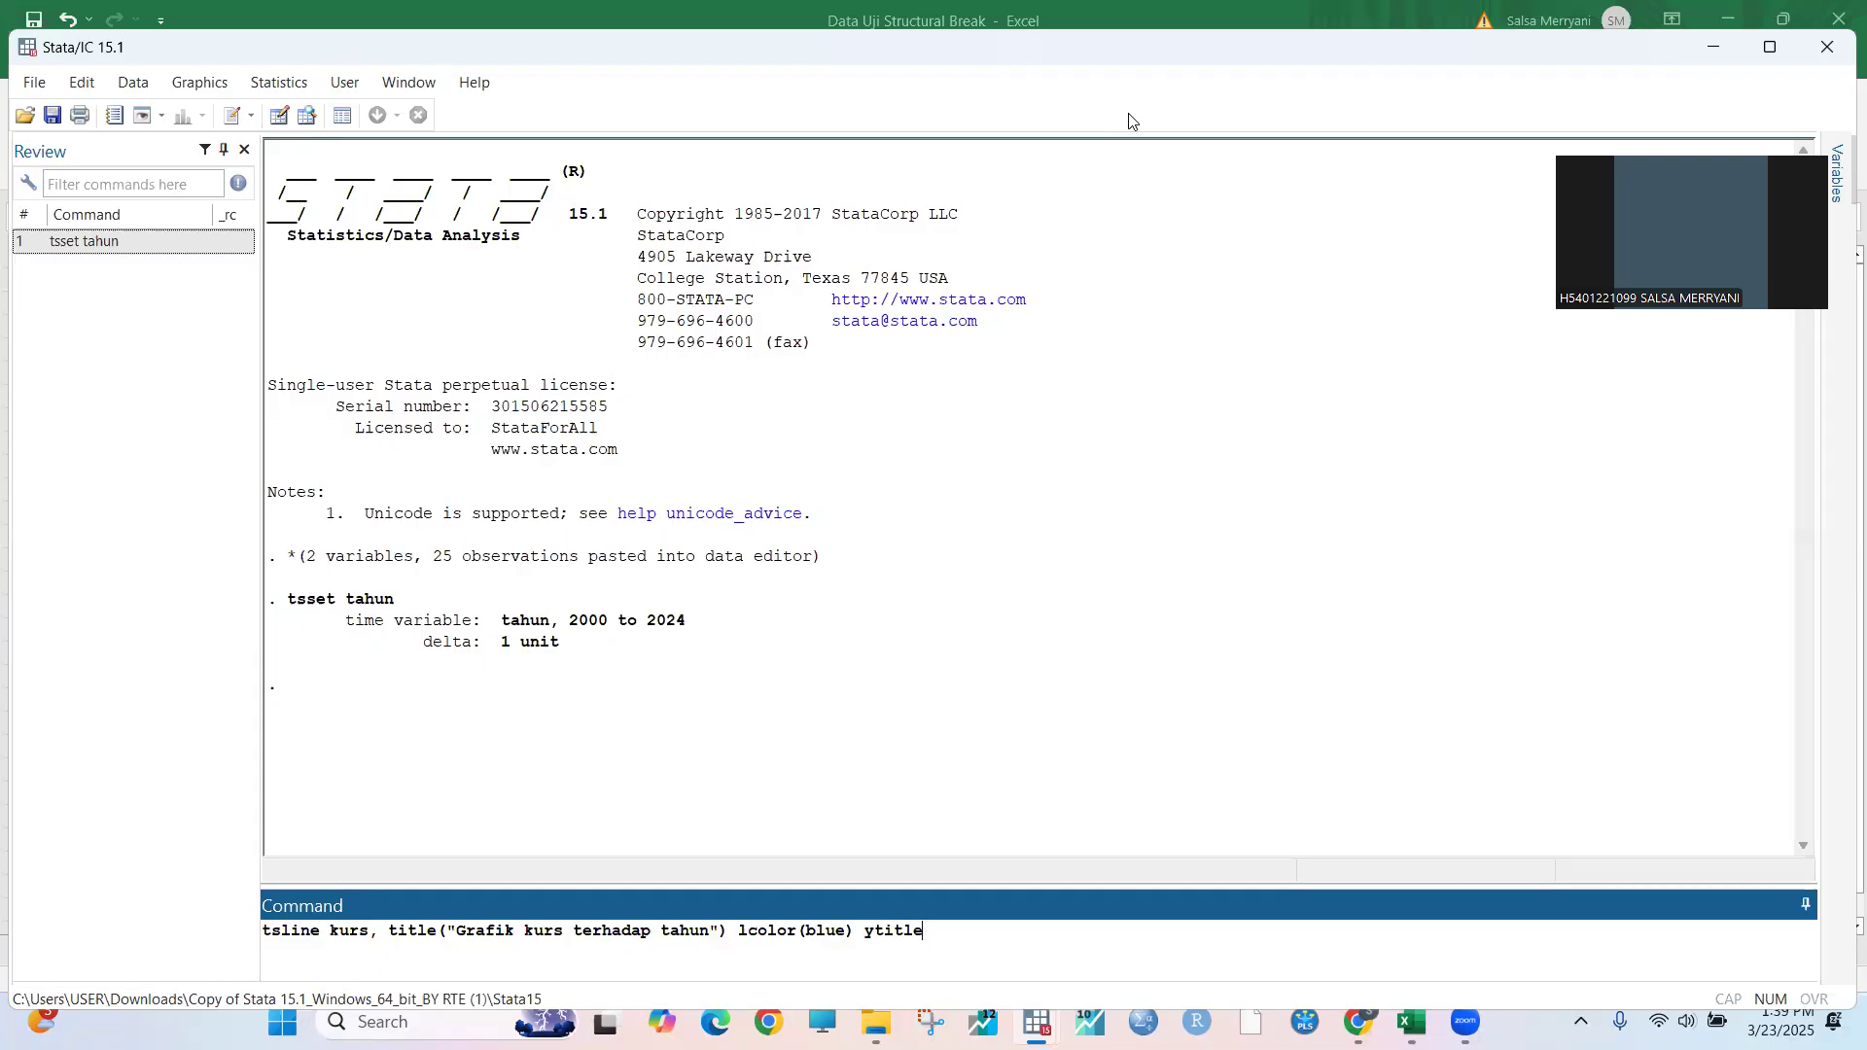
pyautogui.write('("kur')
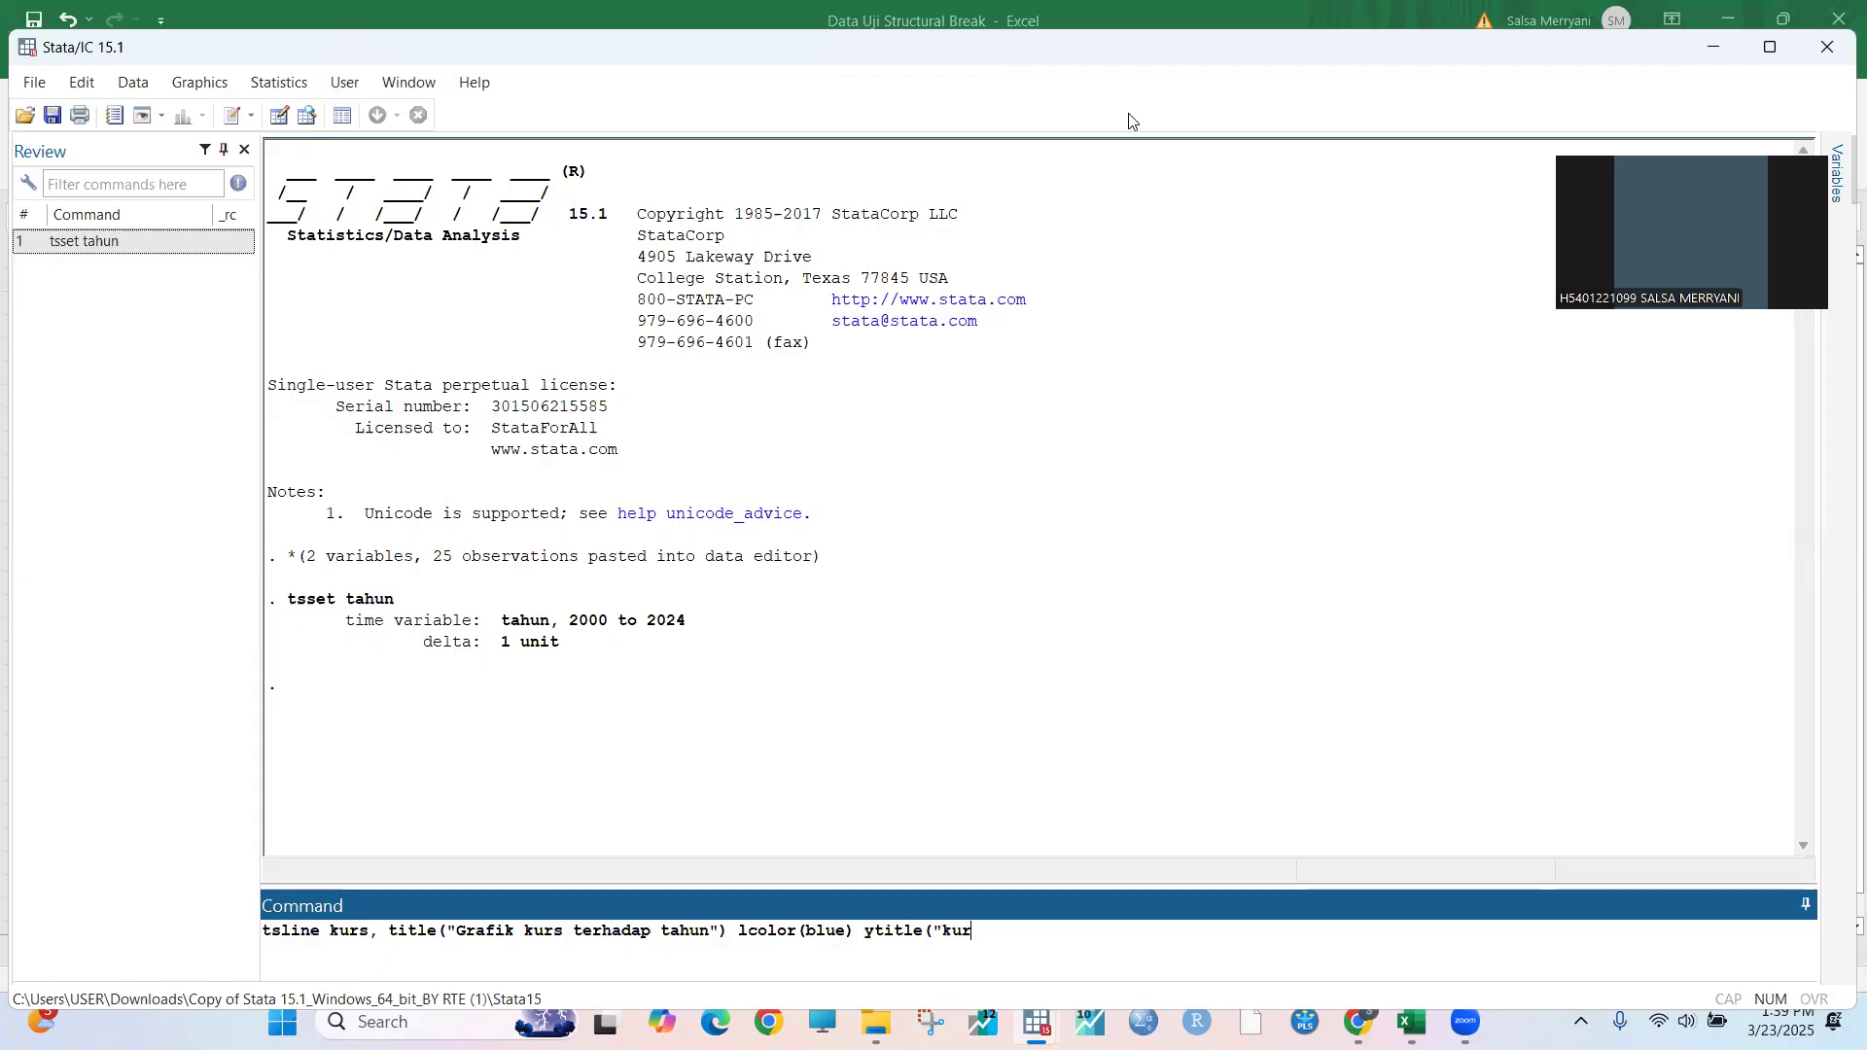
pyautogui.write('s)')
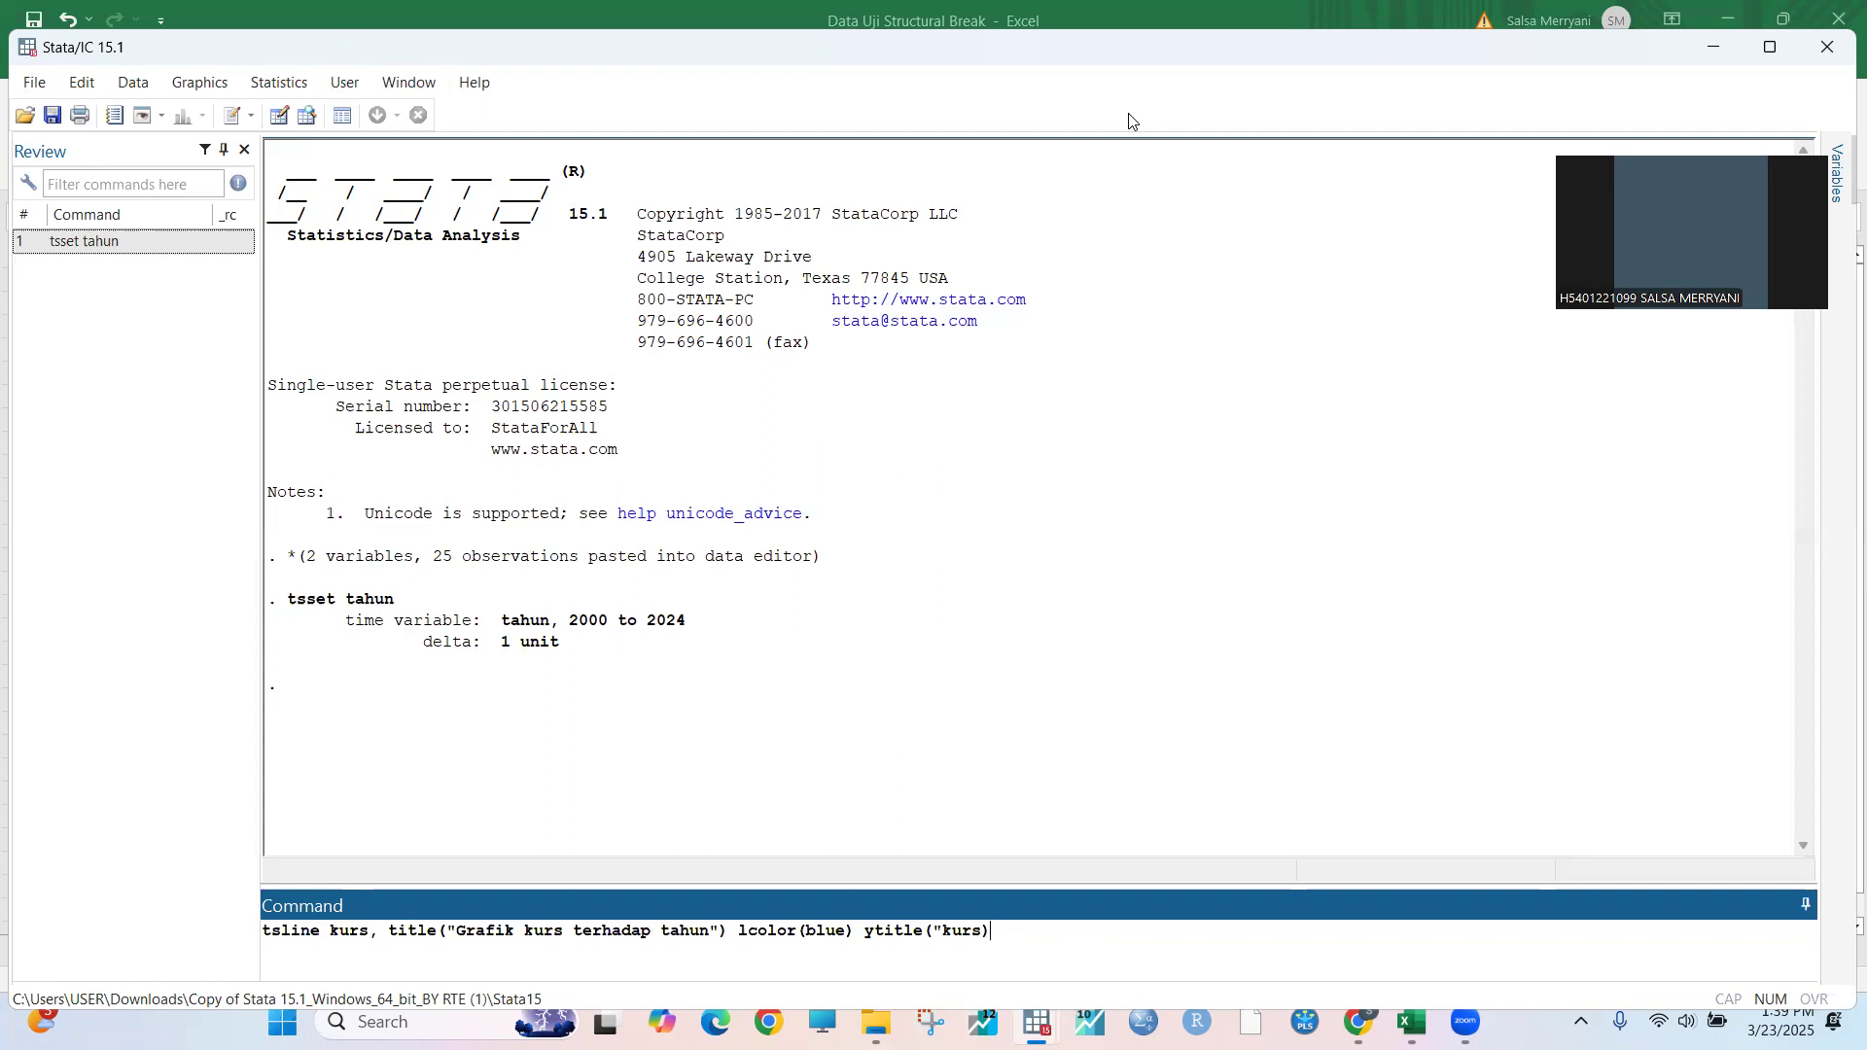
pyautogui.write(' xtitle("tahun")')
pyautogui.press('Return')
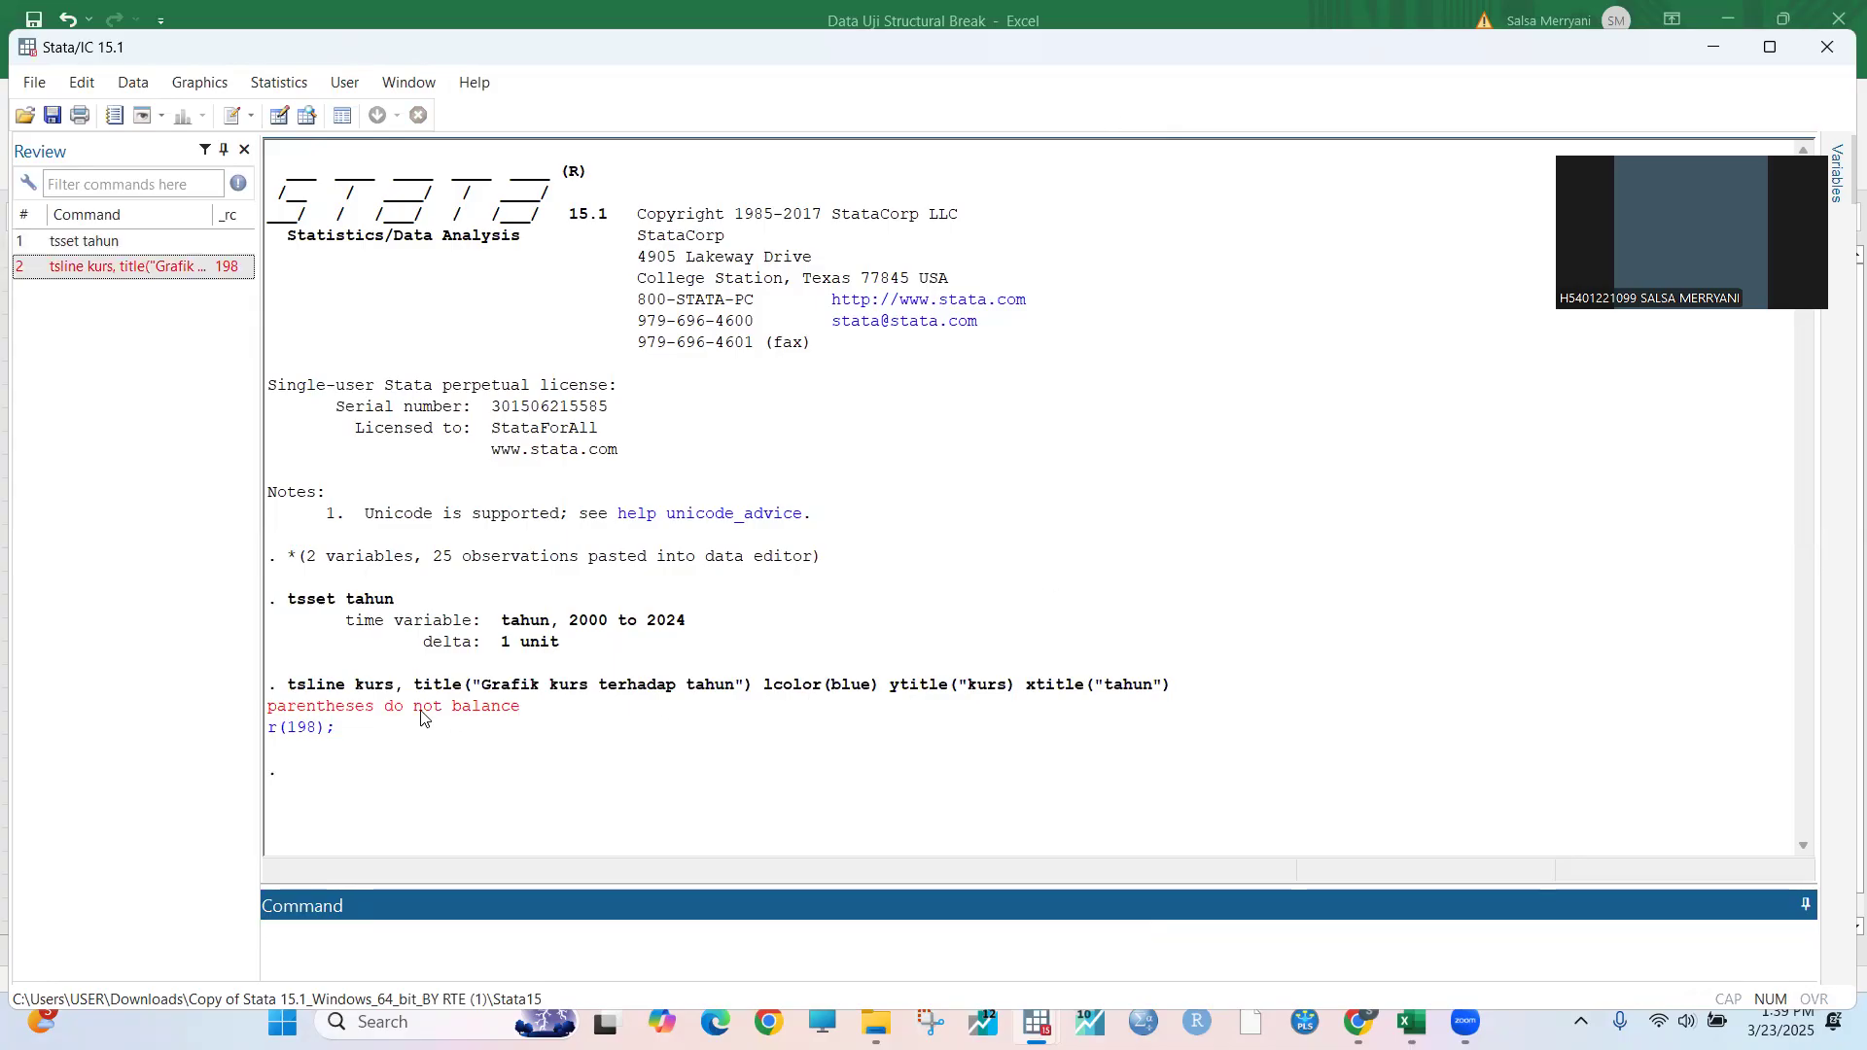
# Step: Rerun the tsline command with the missing closing quote added after kurs in ytitle, view the graph, and minimize it
pyautogui.tripleClick(971, 676)
pyautogui.hotkey('ctrl', 'c')
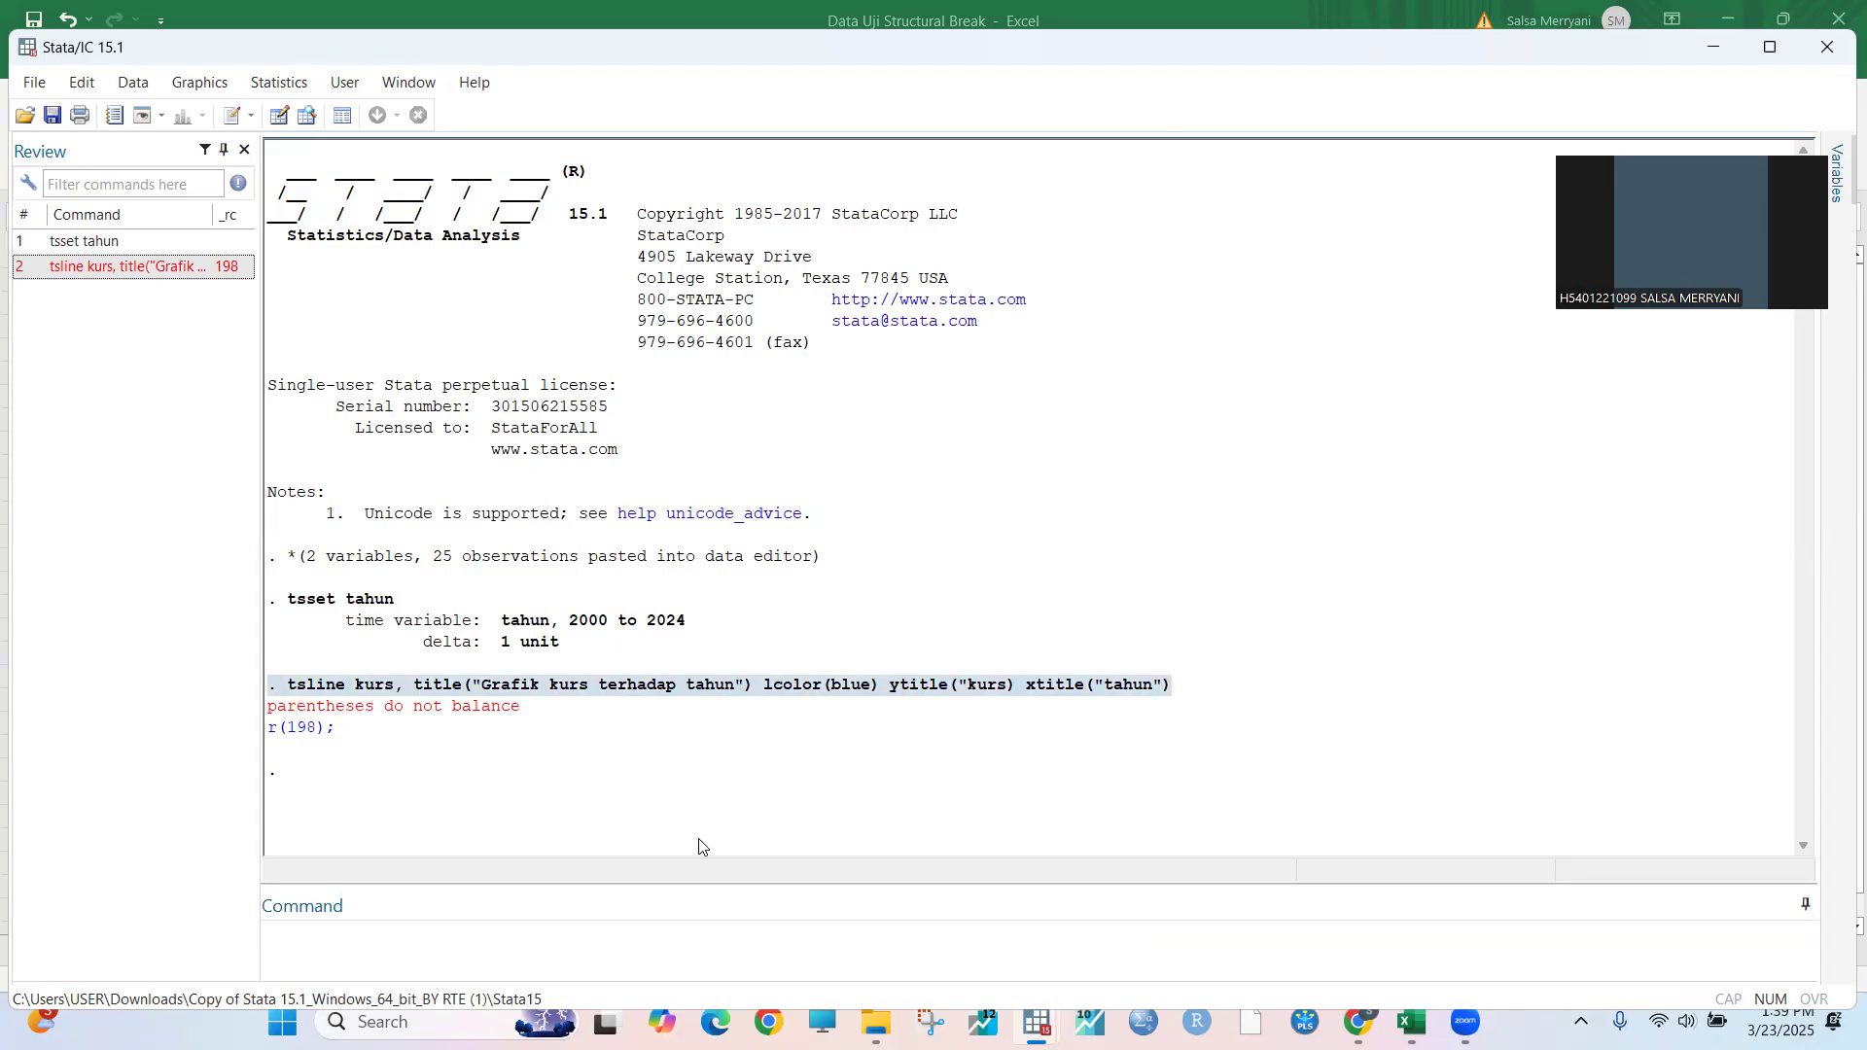
pyautogui.click(551, 919)
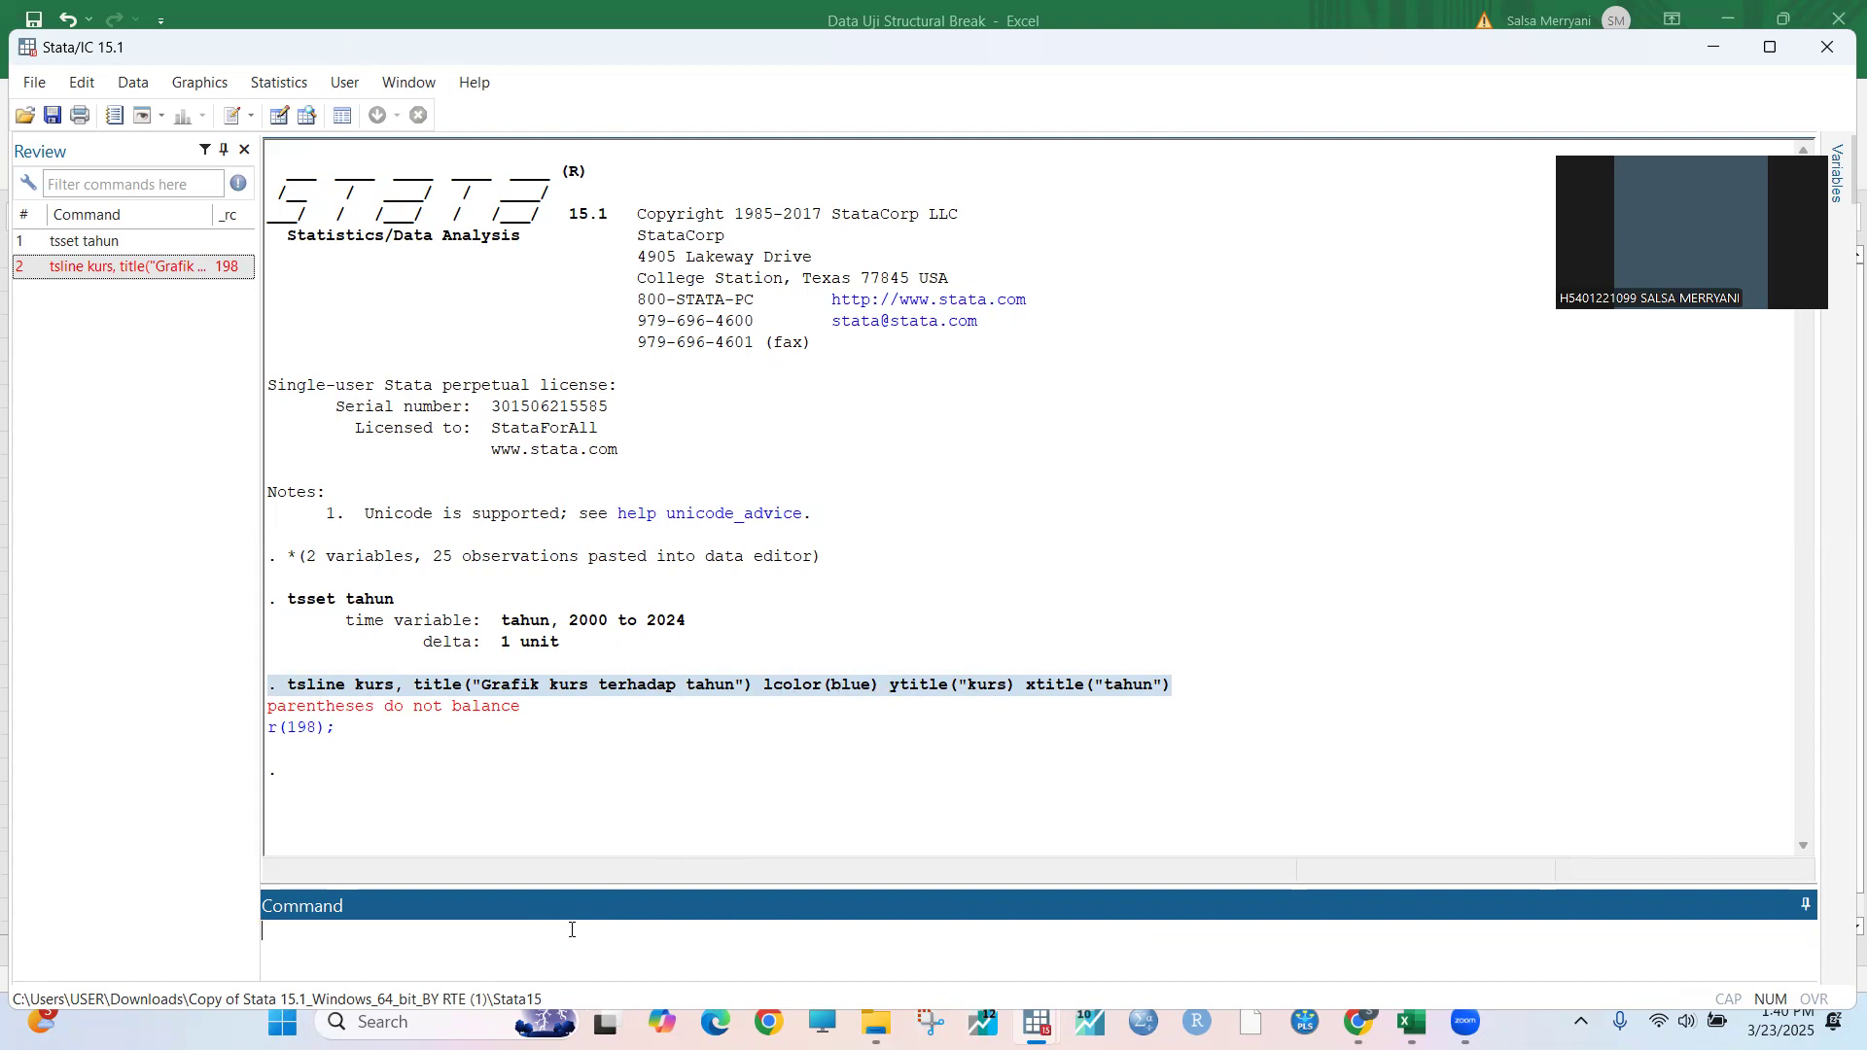
pyautogui.hotkey('ctrl', 'v')
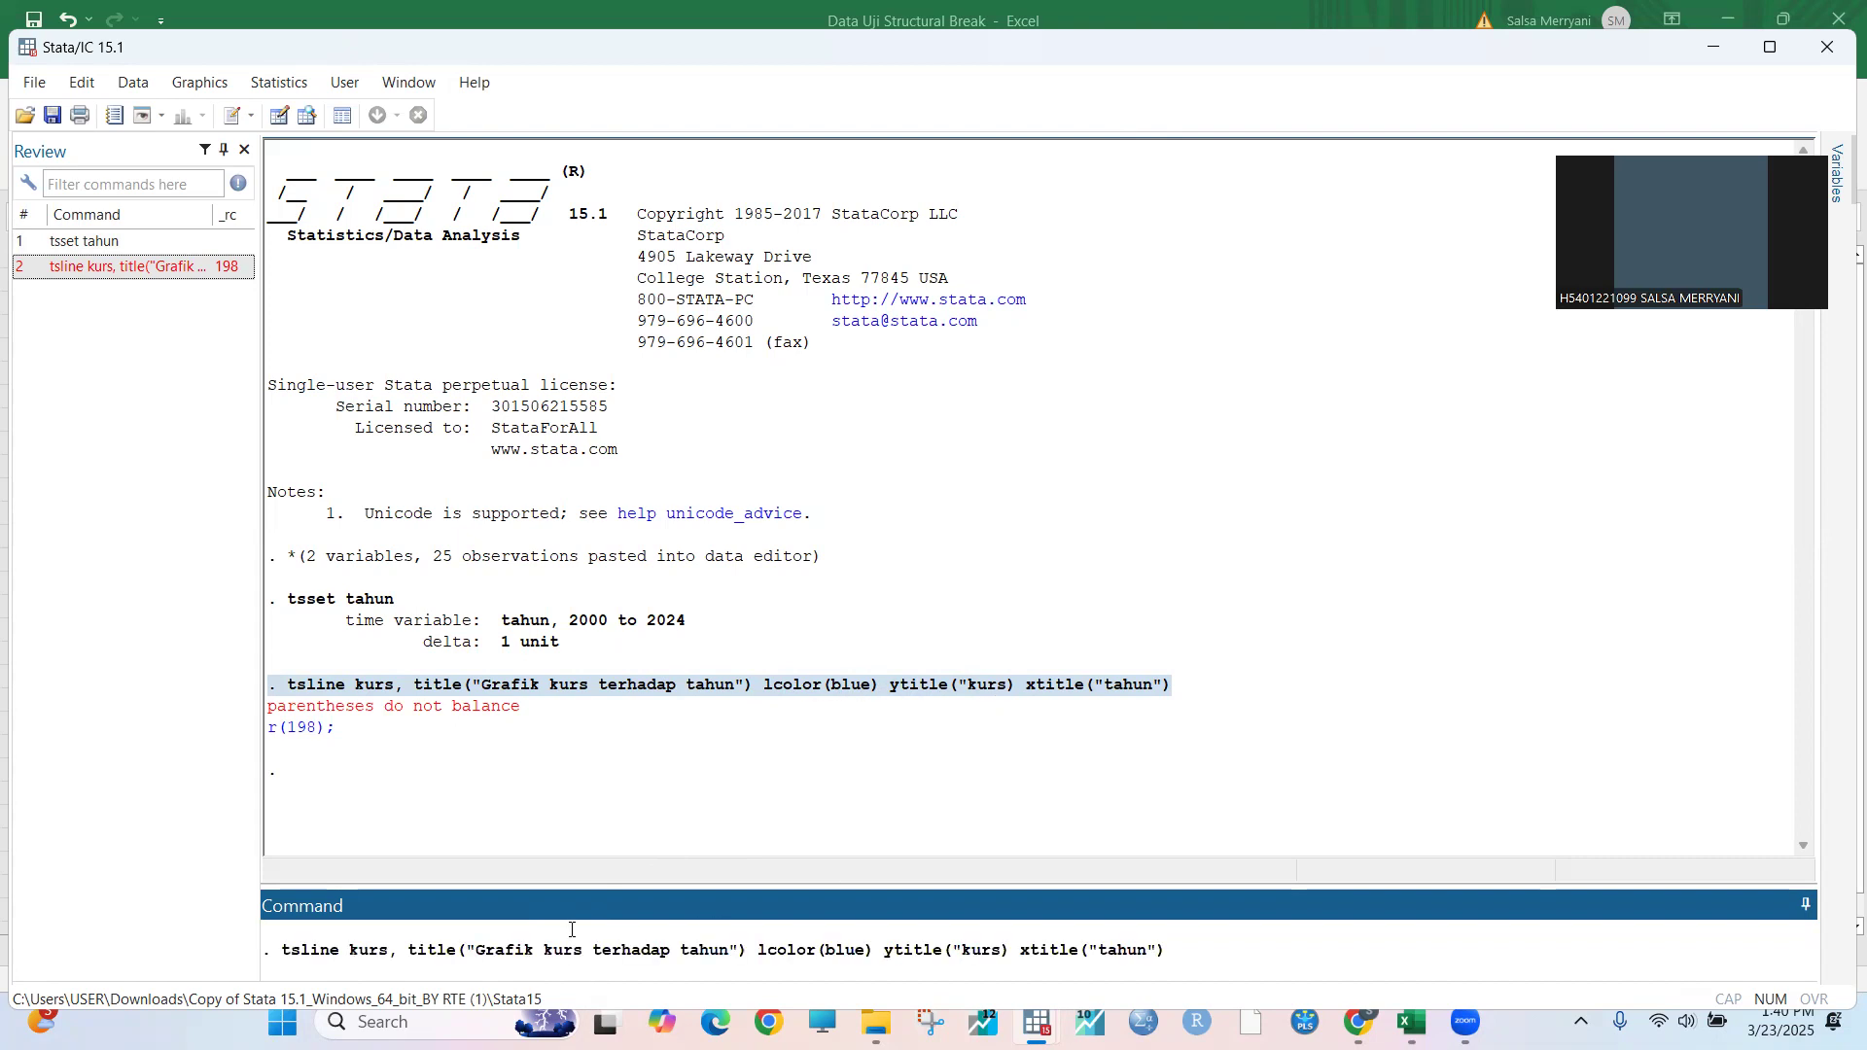
pyautogui.click(1003, 950)
pyautogui.write('"')
pyautogui.press('Return')
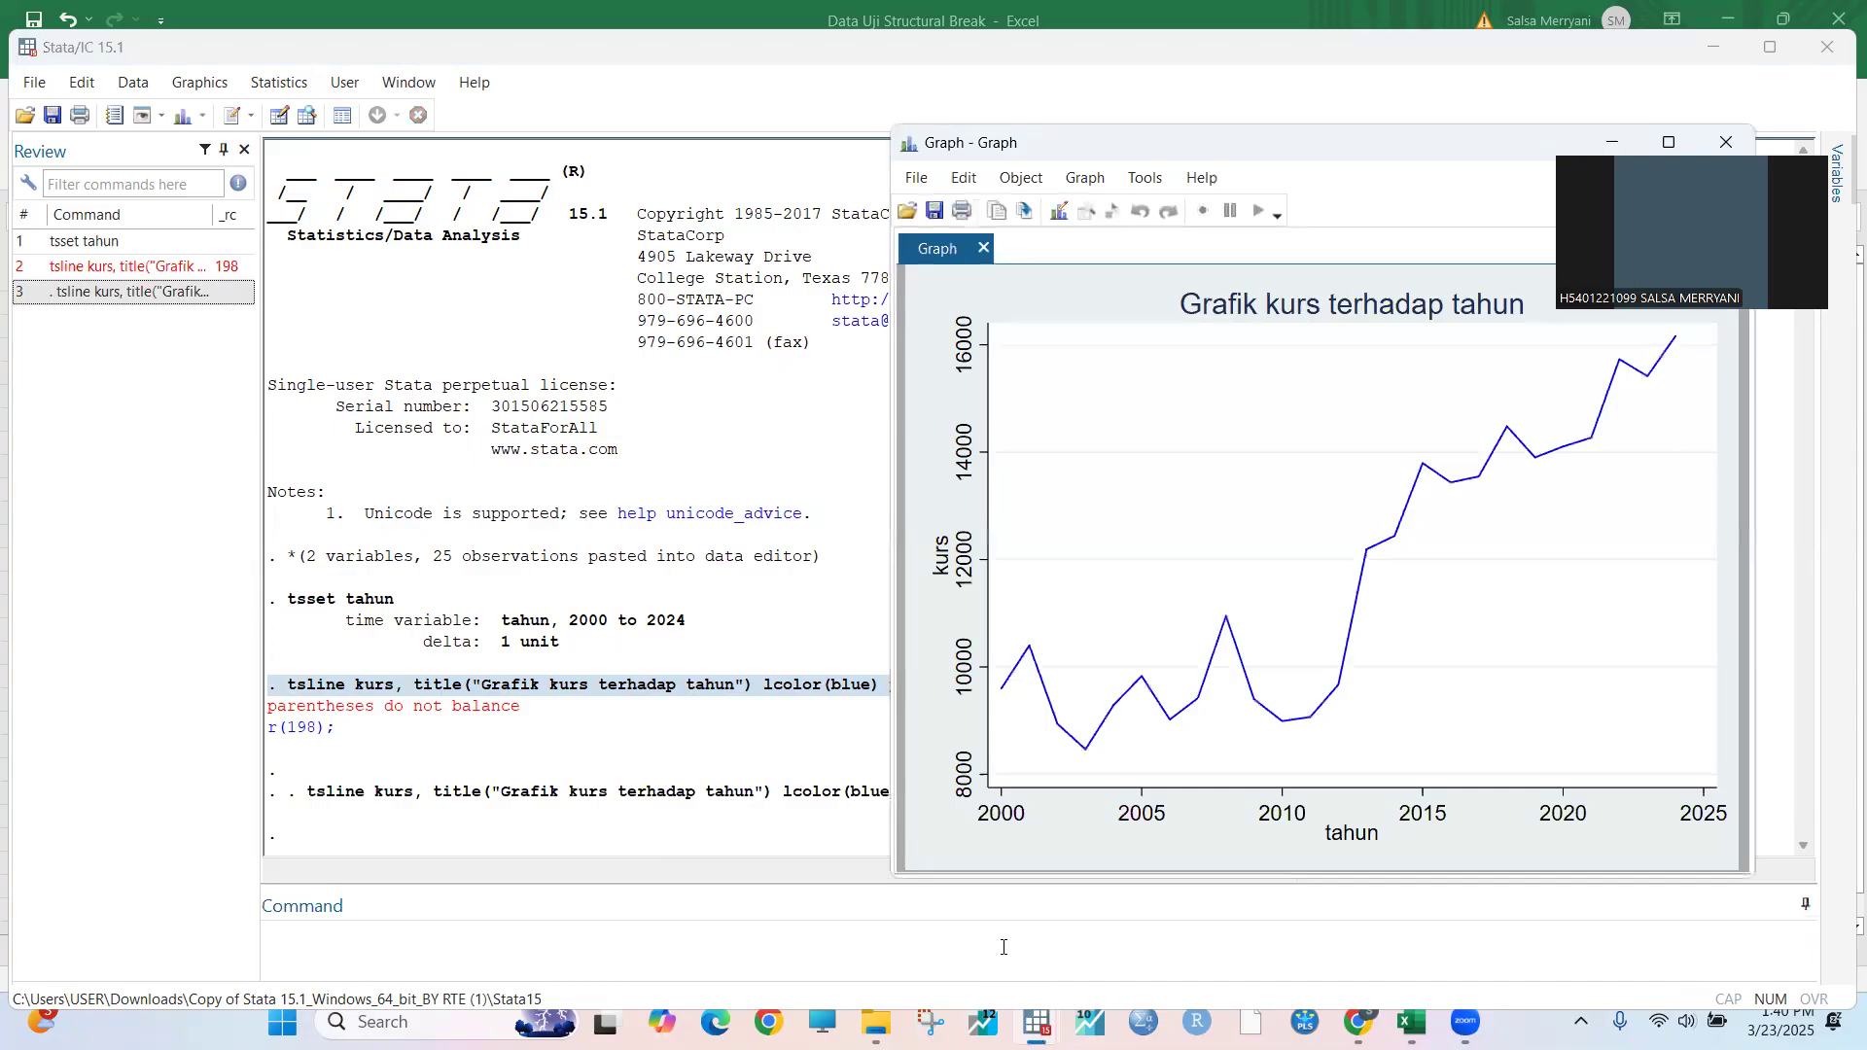
pyautogui.moveTo(1306, 141); pyautogui.dragTo(803, 217)
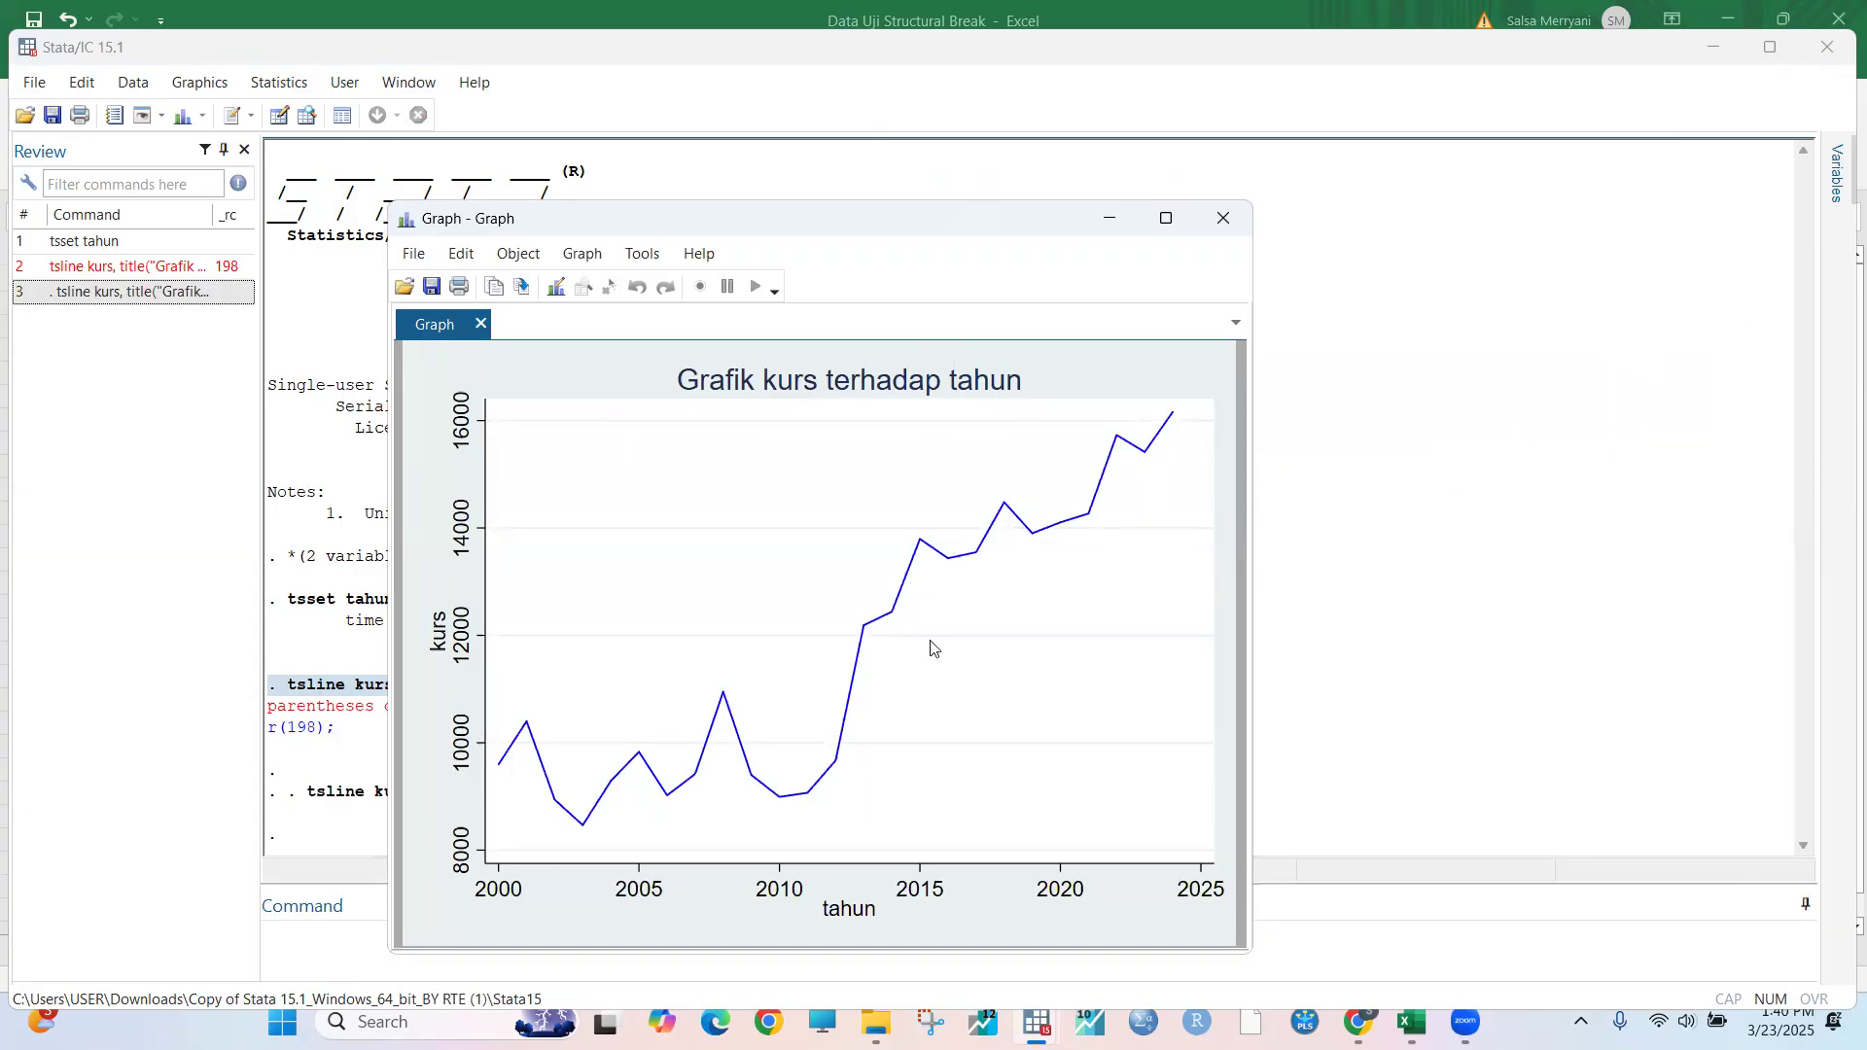
pyautogui.click(1109, 218)
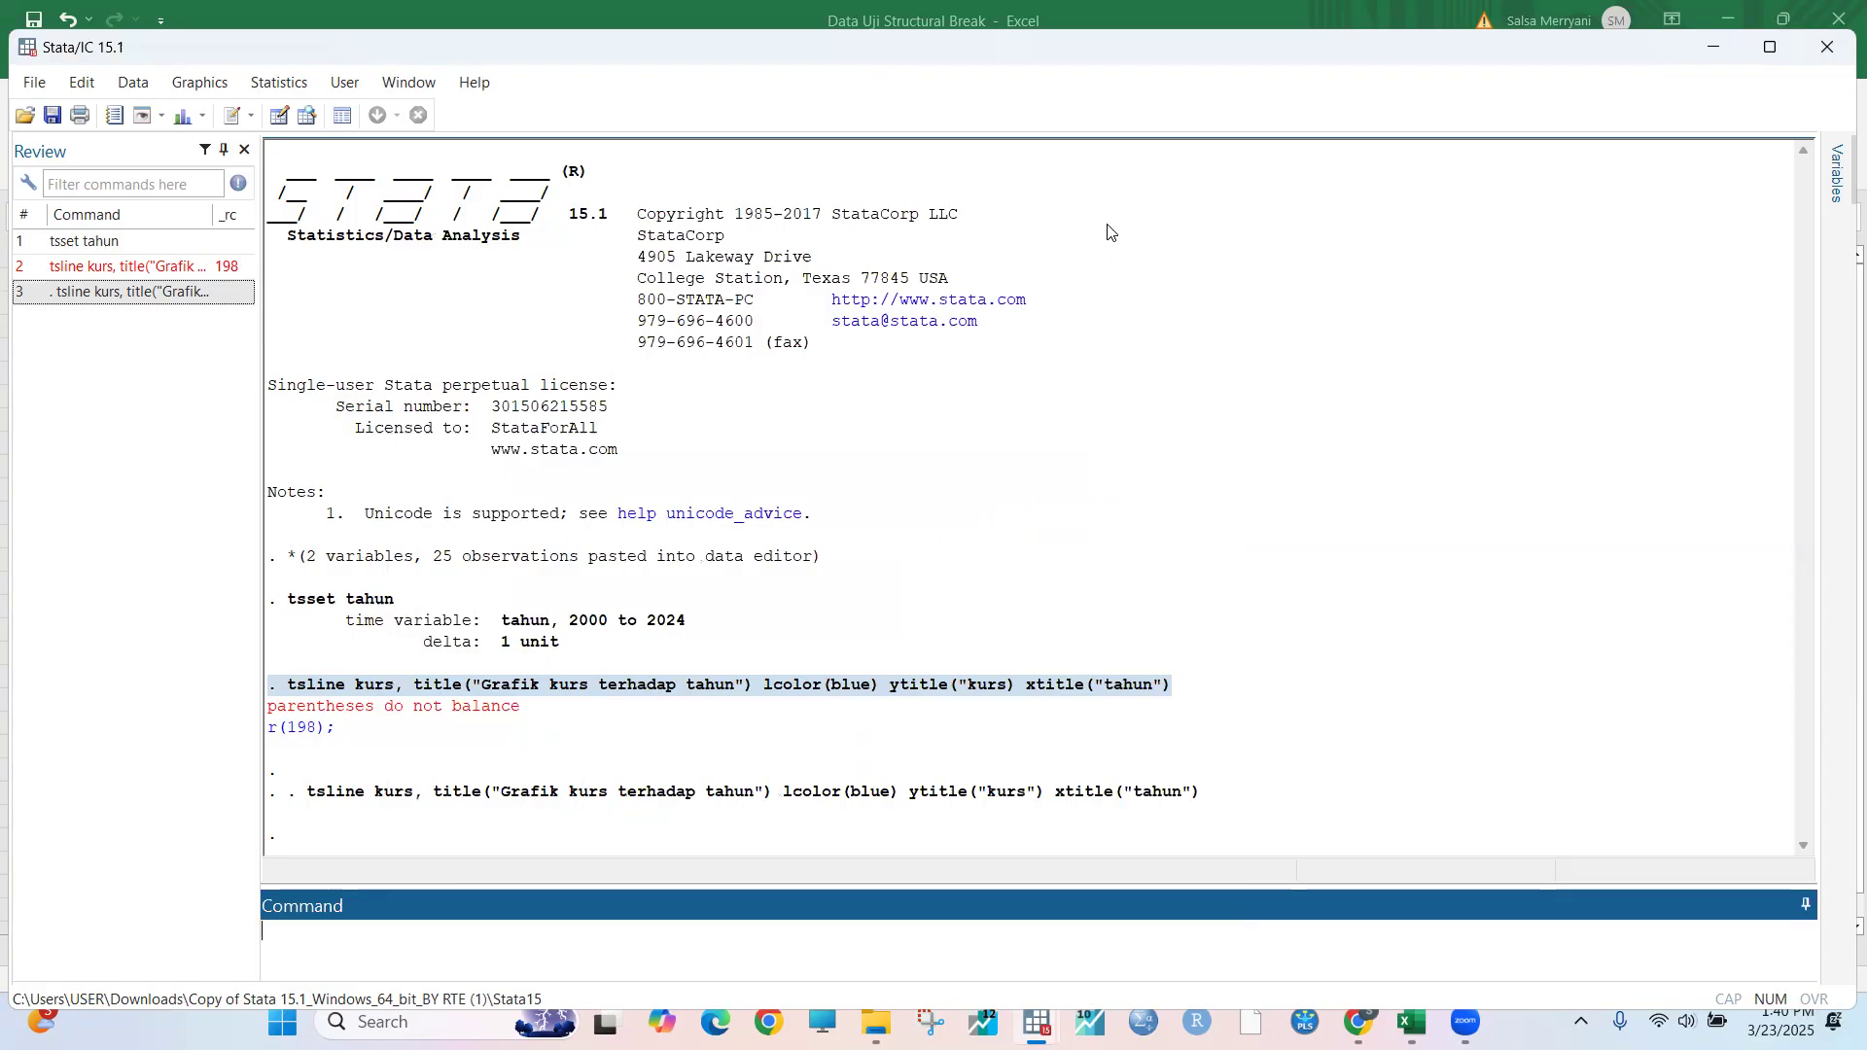
# Step: Generate the variable dummy as (tahun >= 2013) and the interaction variable tahun2 as tahun * dummy
pyautogui.write('gen dummy = (tahun >= 2013)')
pyautogui.press('Return')
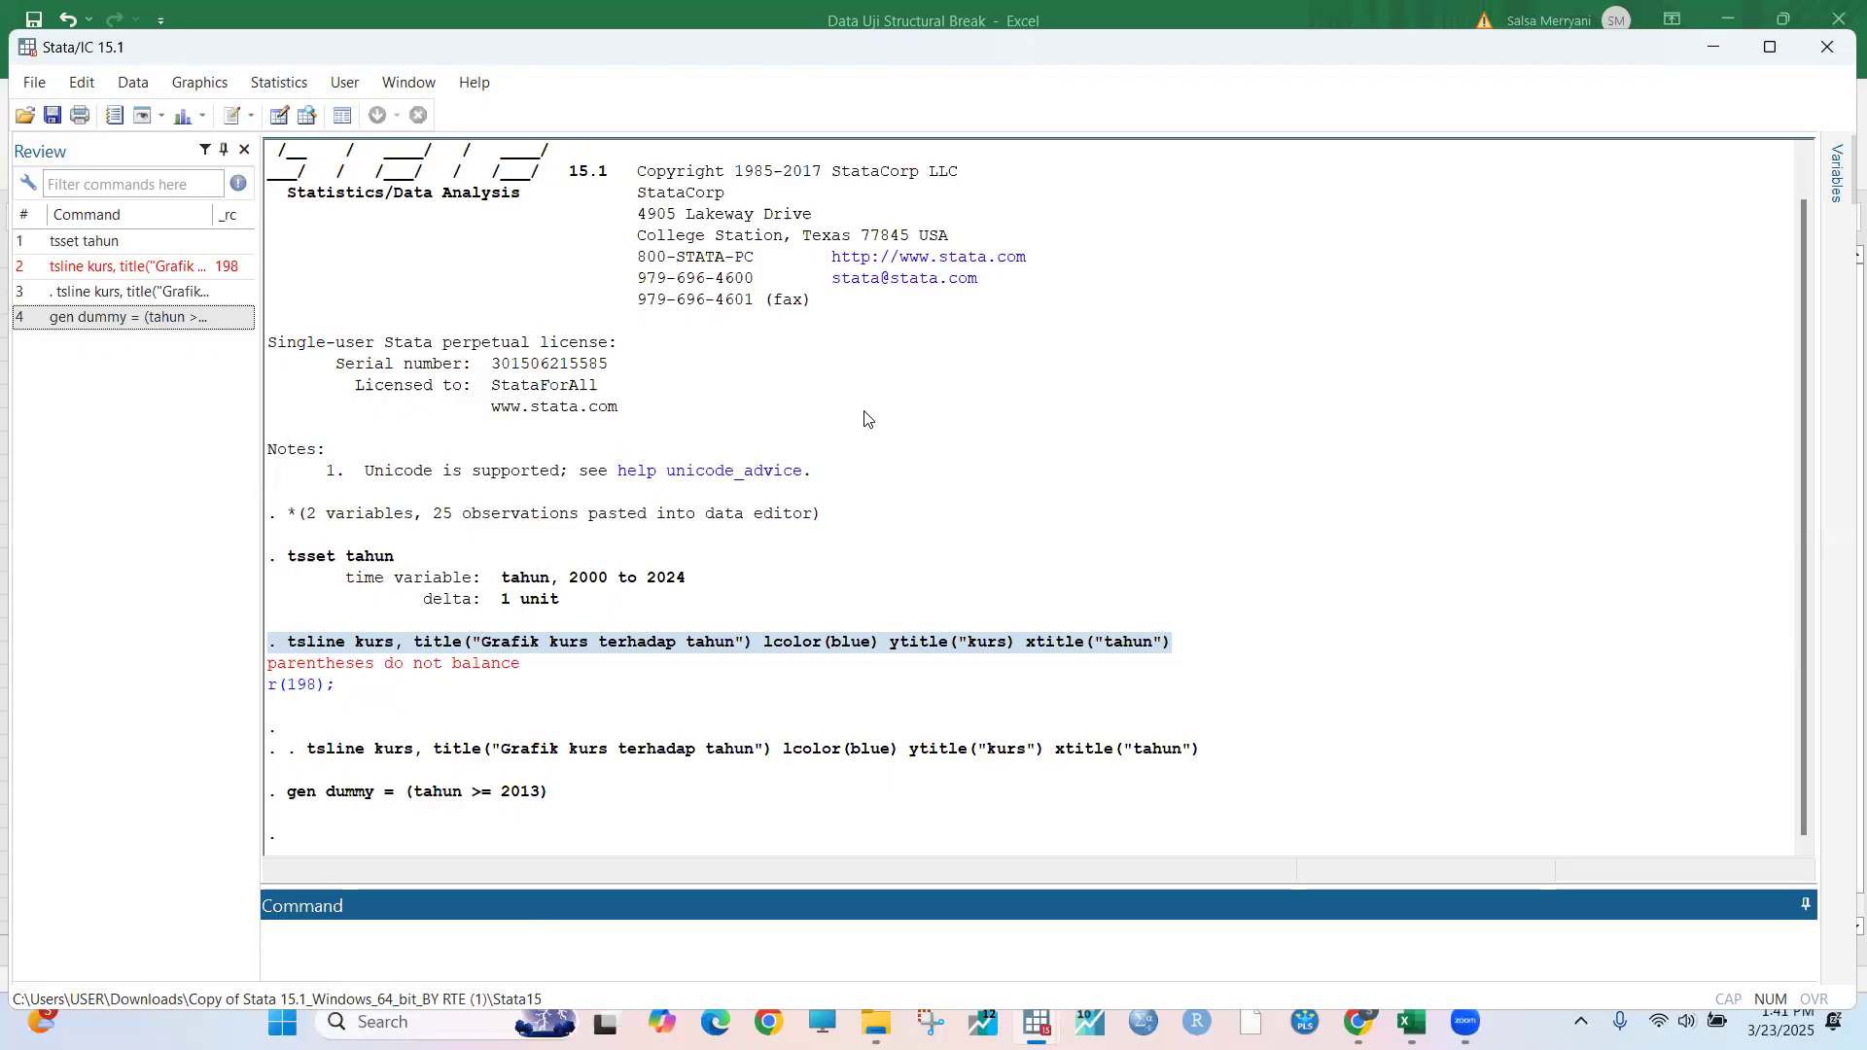
pyautogui.write('gen tahun2 = tahun * dummy')
pyautogui.press('Return')
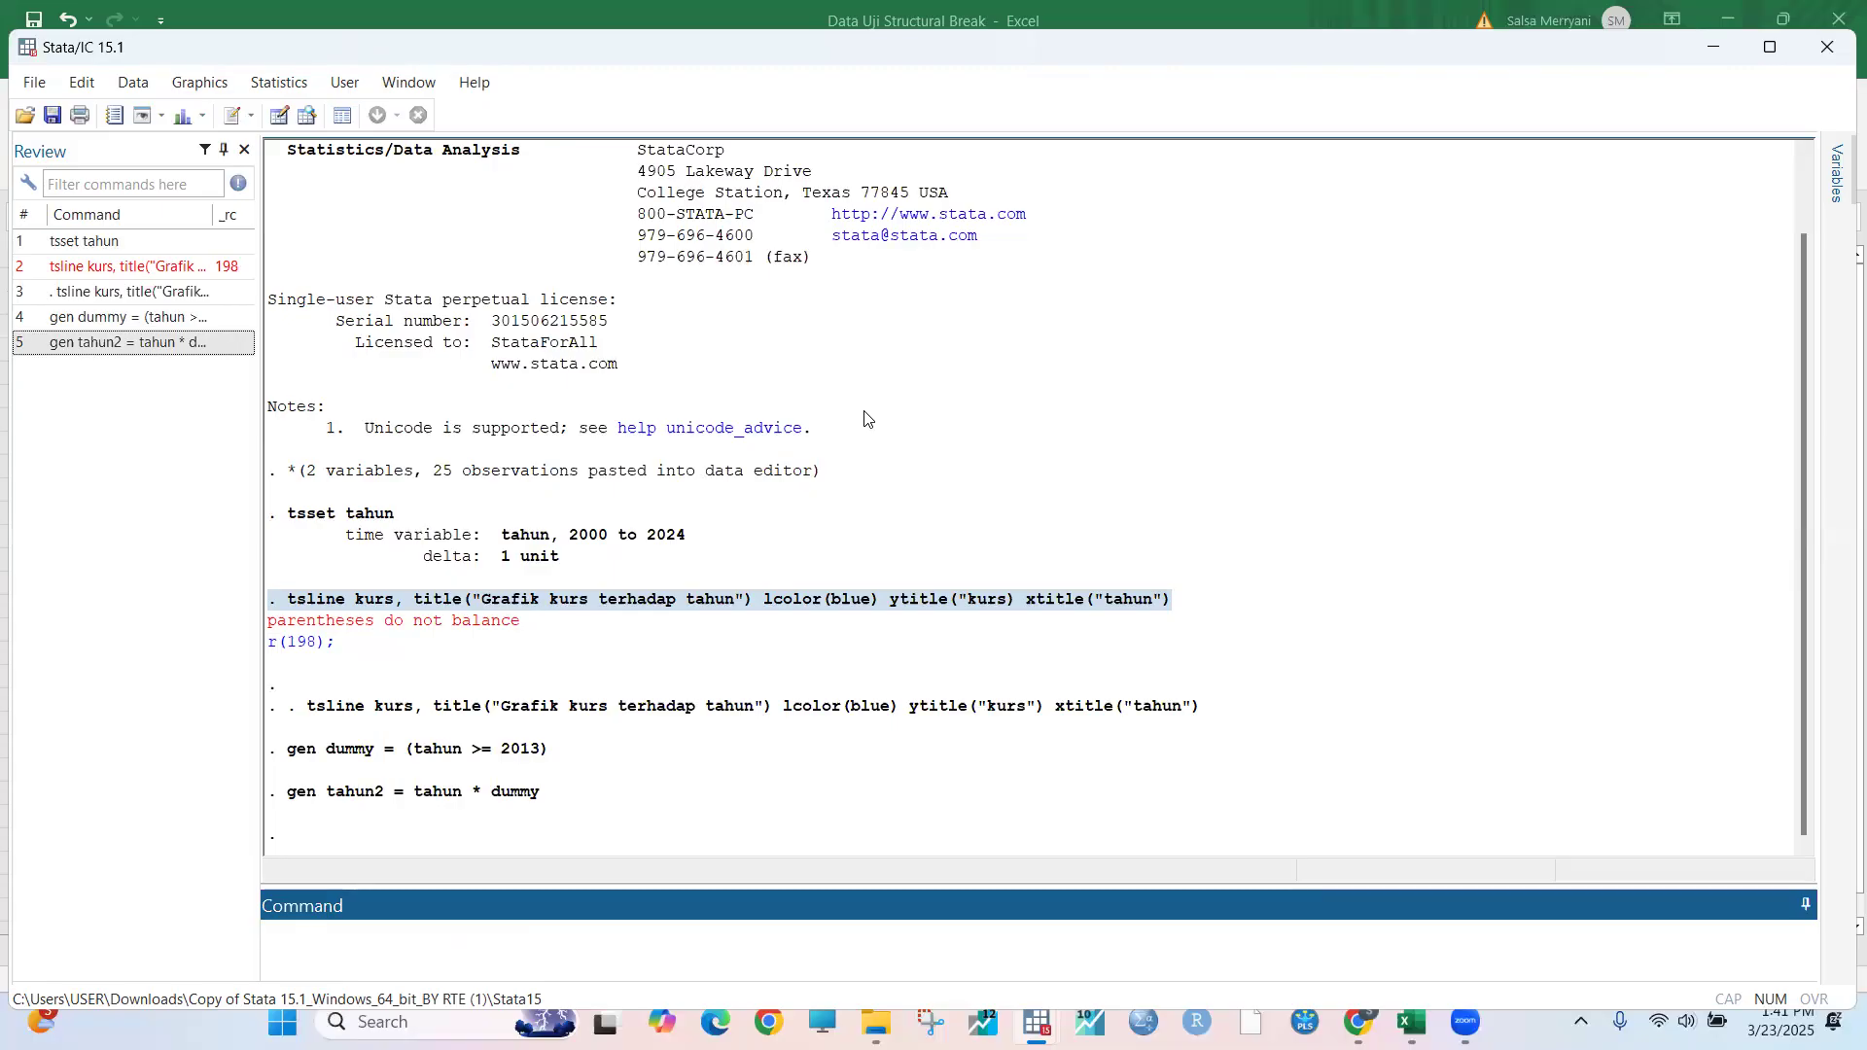
# Step: Regress kurs on tahun for the years before 2013, using the condition tahun < 2013
pyautogui.write('reg kurs tahun if tahun < 20')
pyautogui.press('XF86AudioMute')
pyautogui.press('XF86AudioMute')
pyautogui.write('13')
pyautogui.press('Return')
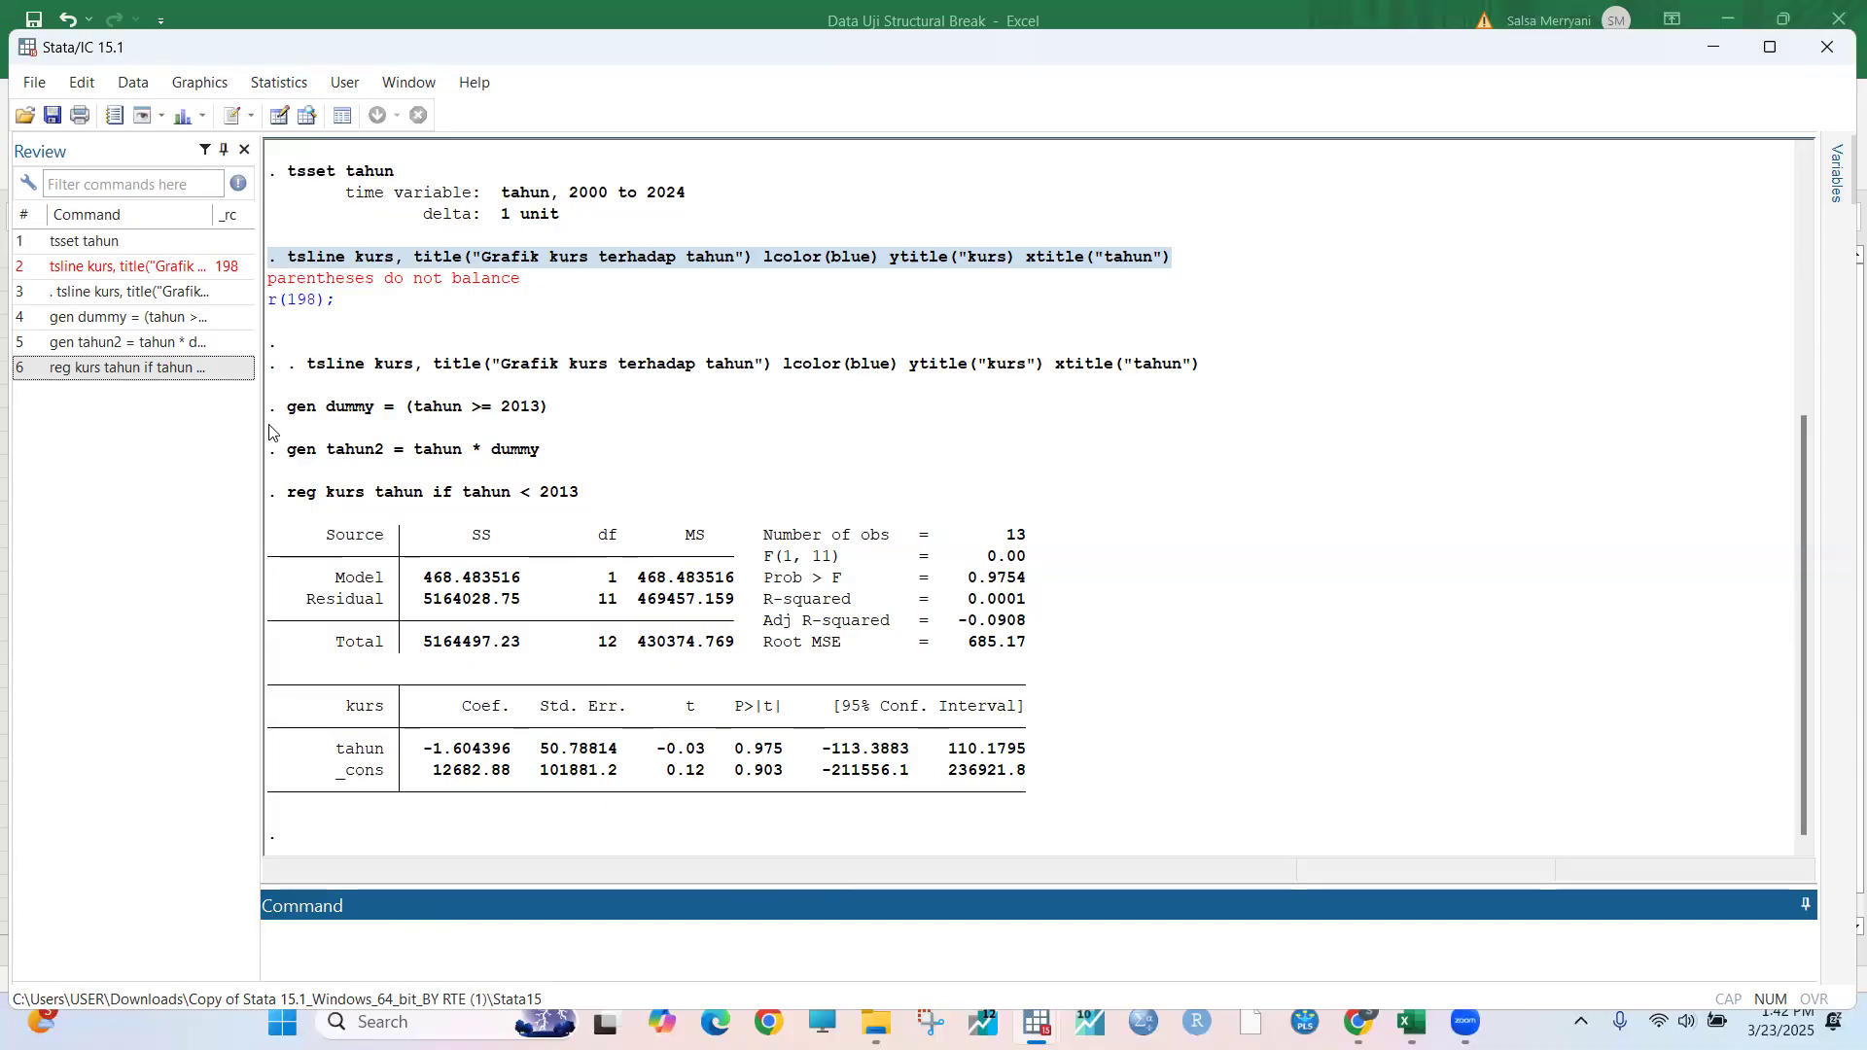
# Step: Reuse the previous regression command with the condition changed to tahun >= 2013 and run it
pyautogui.click(201, 367)
pyautogui.click(504, 930)
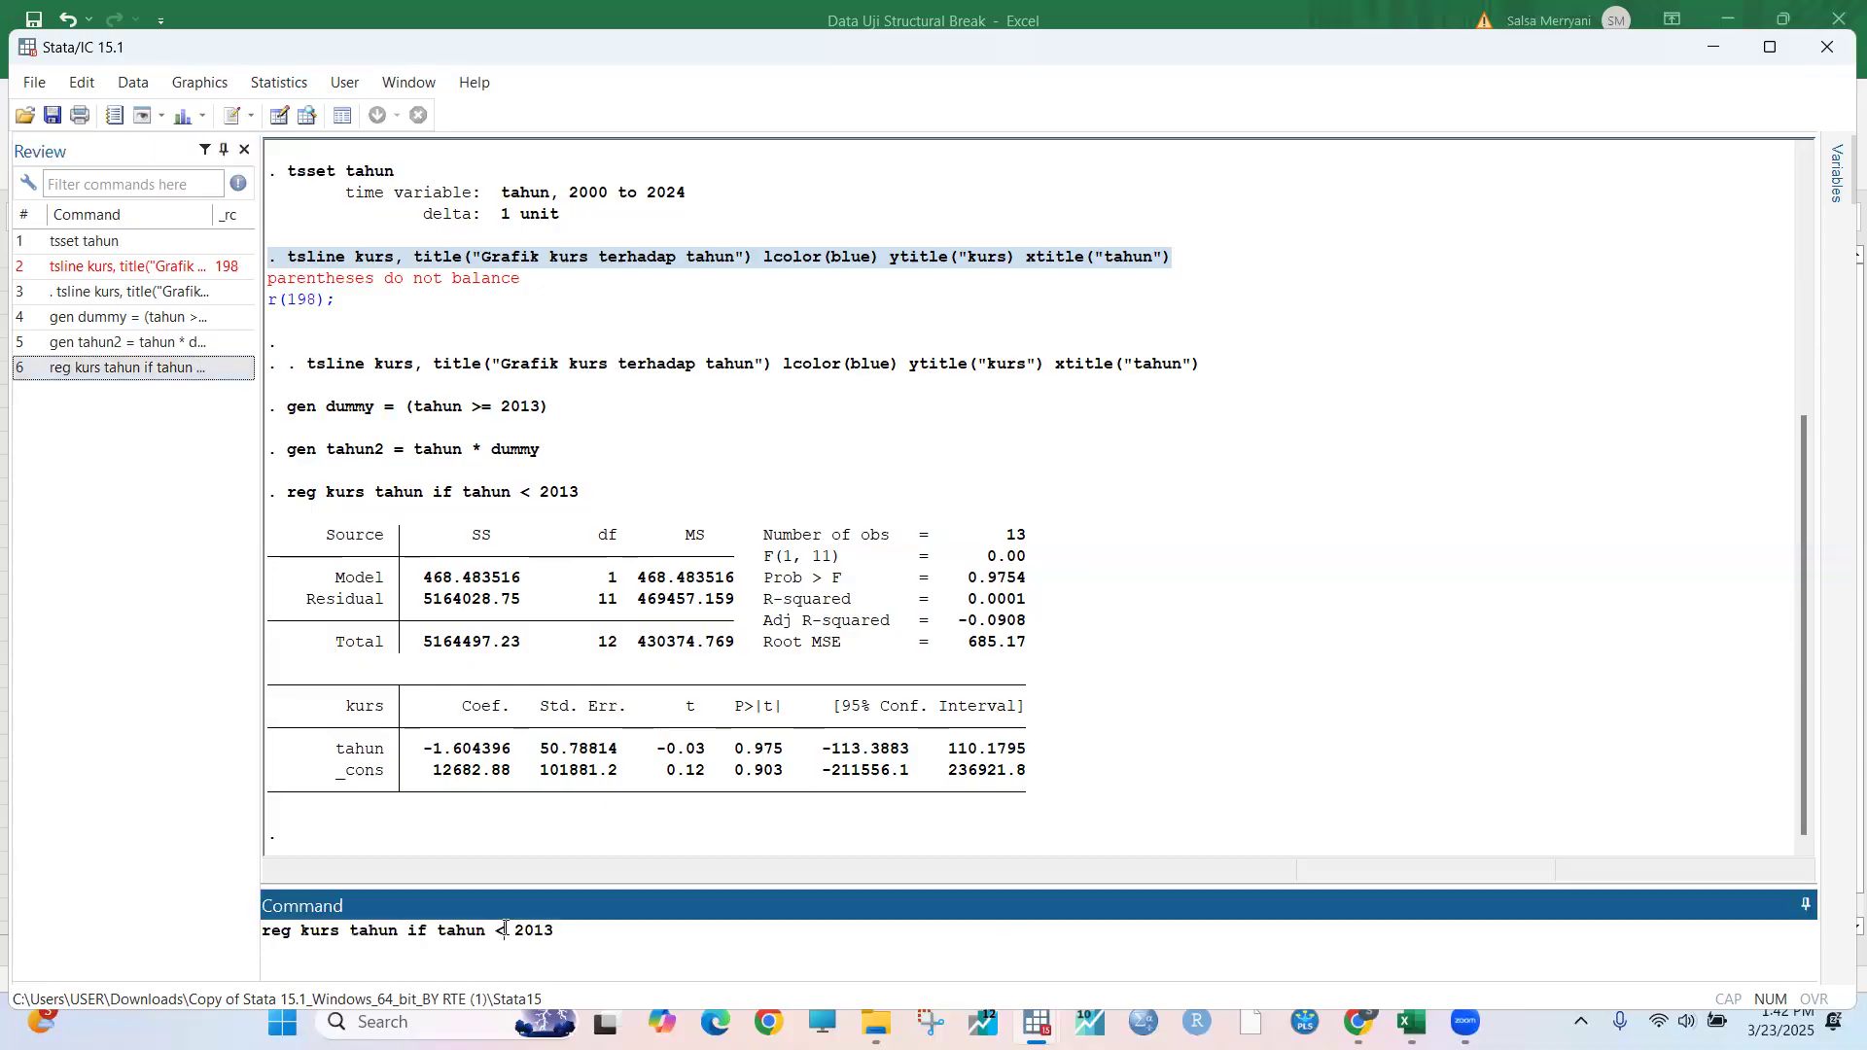
pyautogui.press('BackSpace')
pyautogui.write('>=')
pyautogui.press('Return')
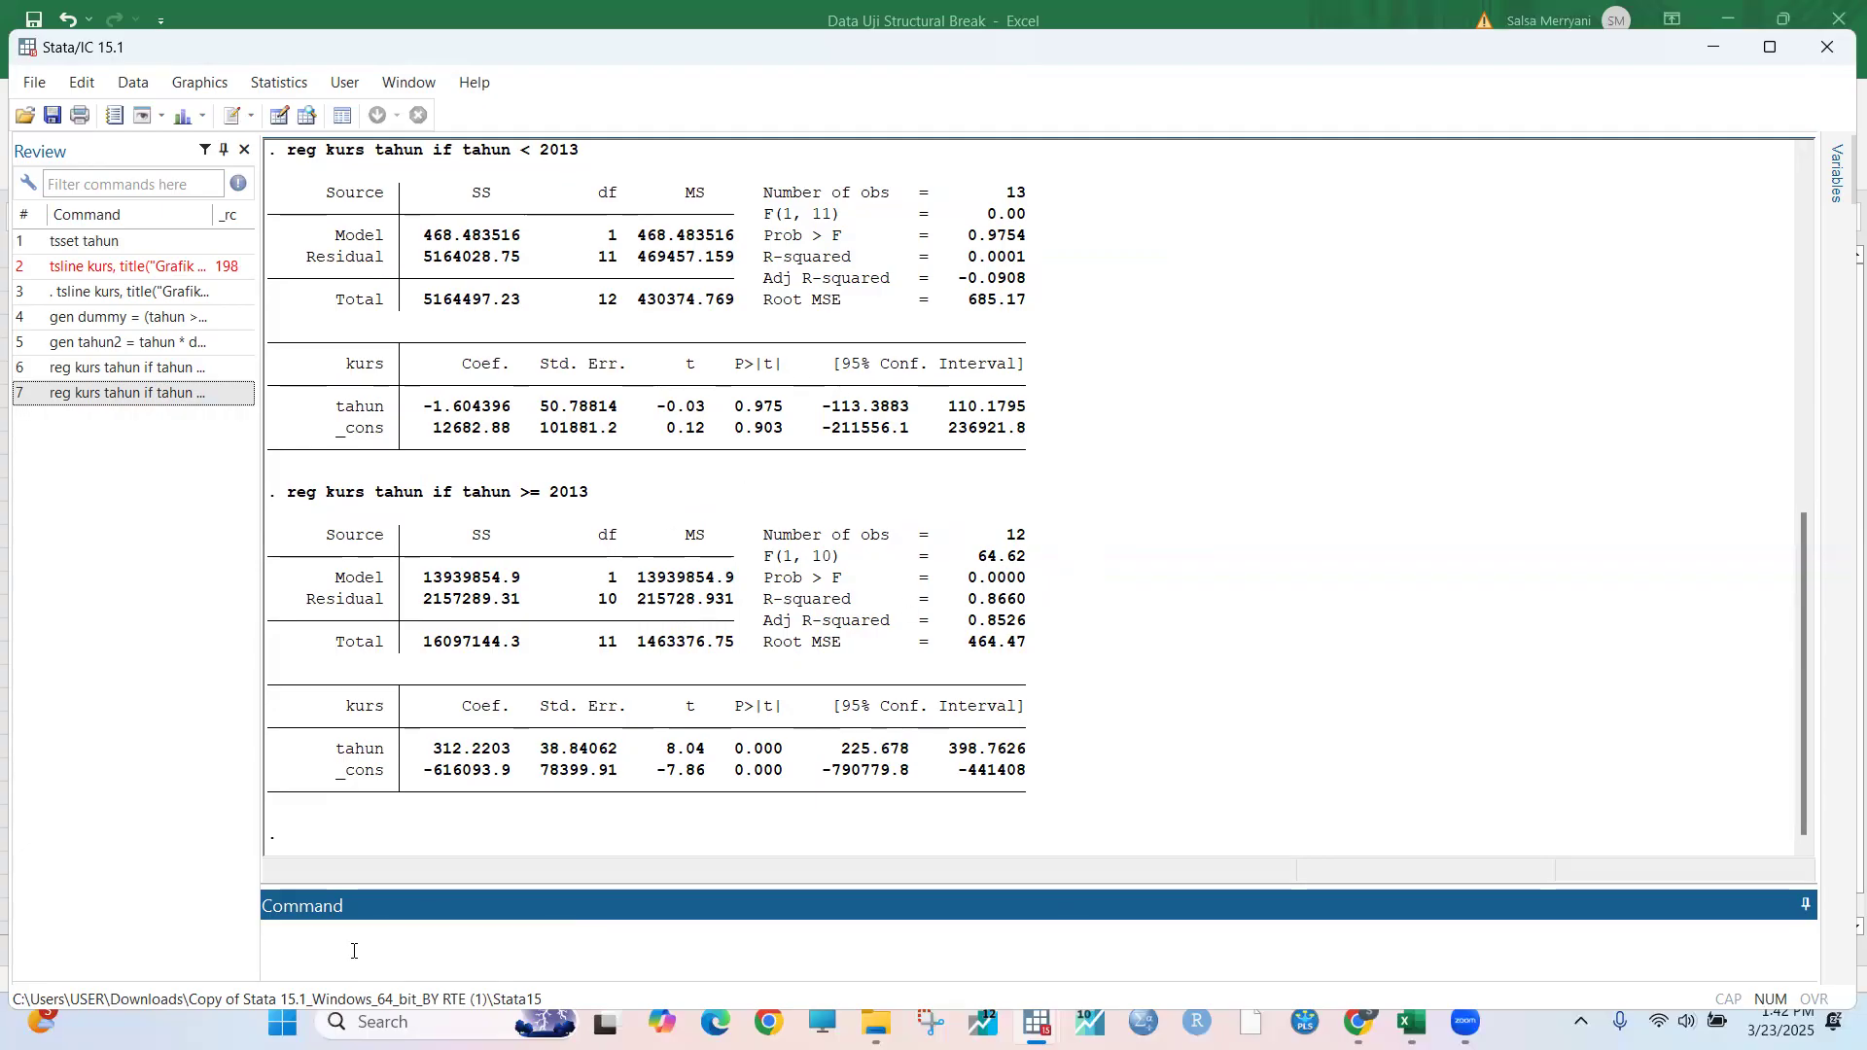
# Step: Regress kurs on tahun, dummy and tahun2, and jointly test the coefficients of dummy and tahun2
pyautogui.write('reg kurs tahun dummy tahun2')
pyautogui.press('Return')
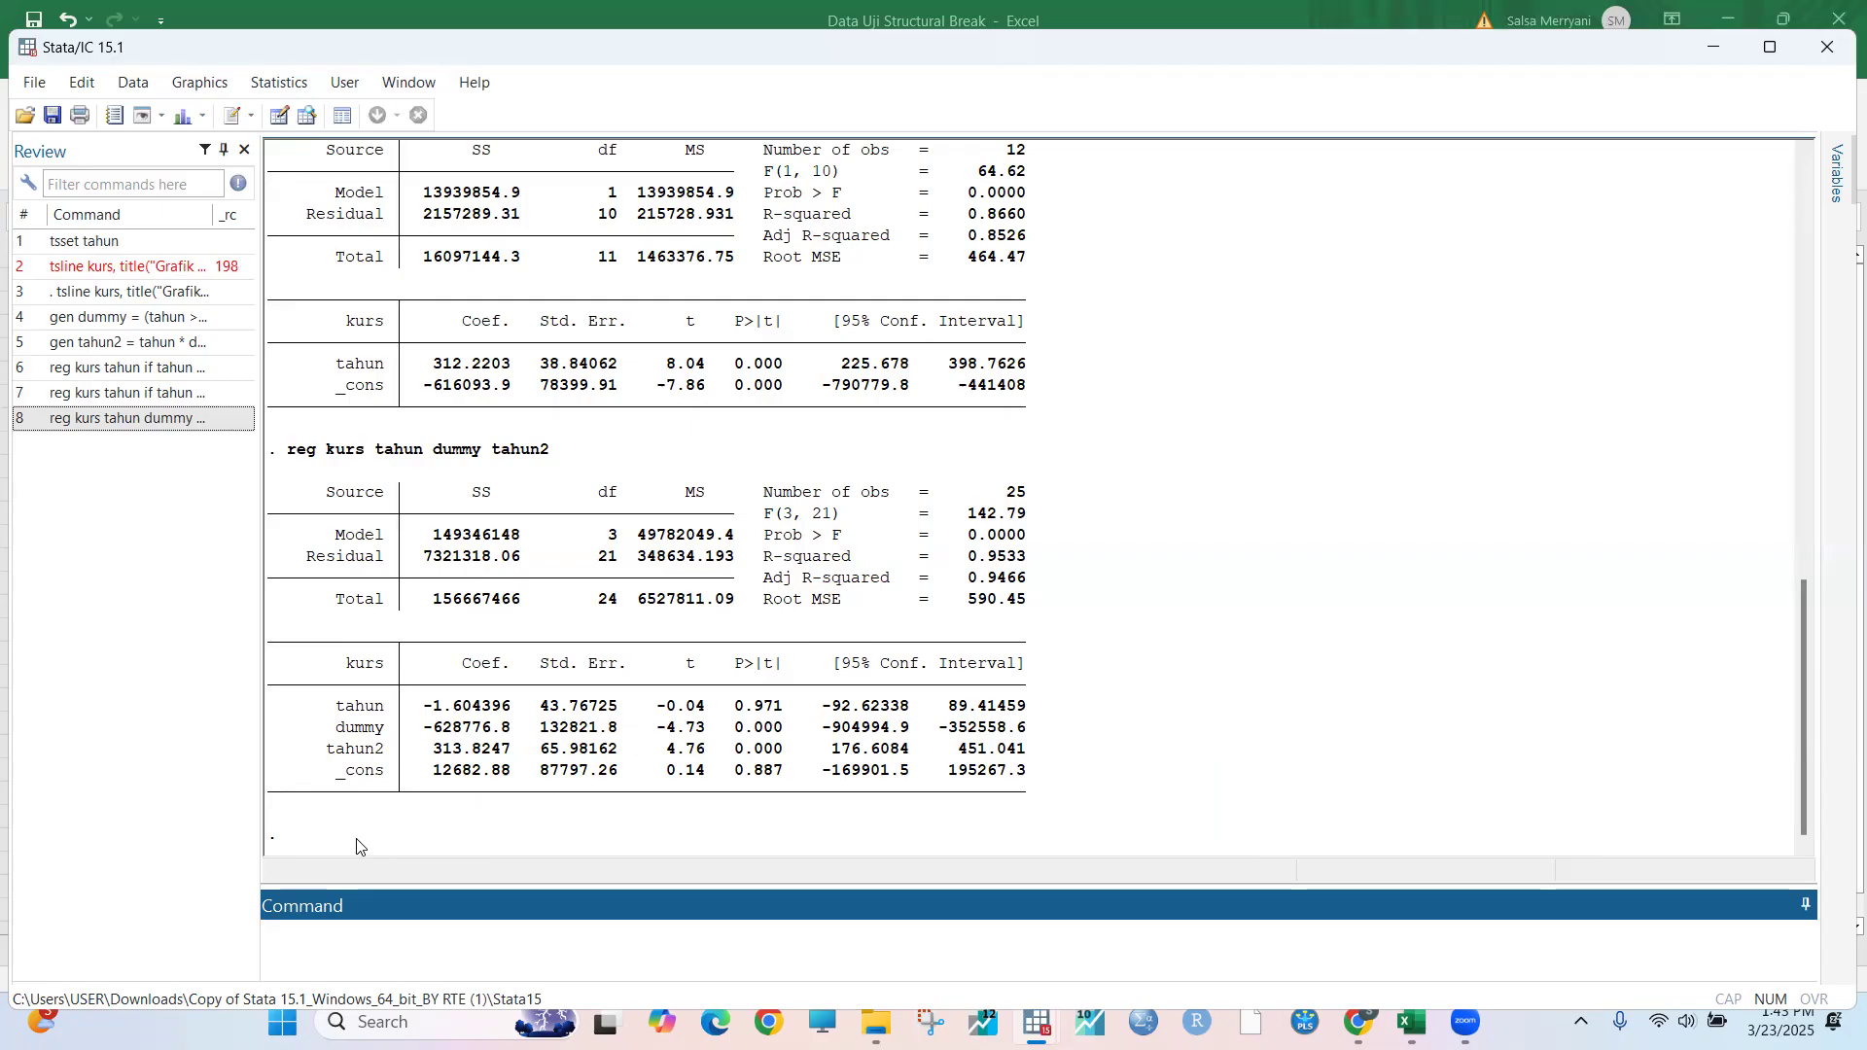
pyautogui.write('test dummy tahun2')
pyautogui.press('Return')
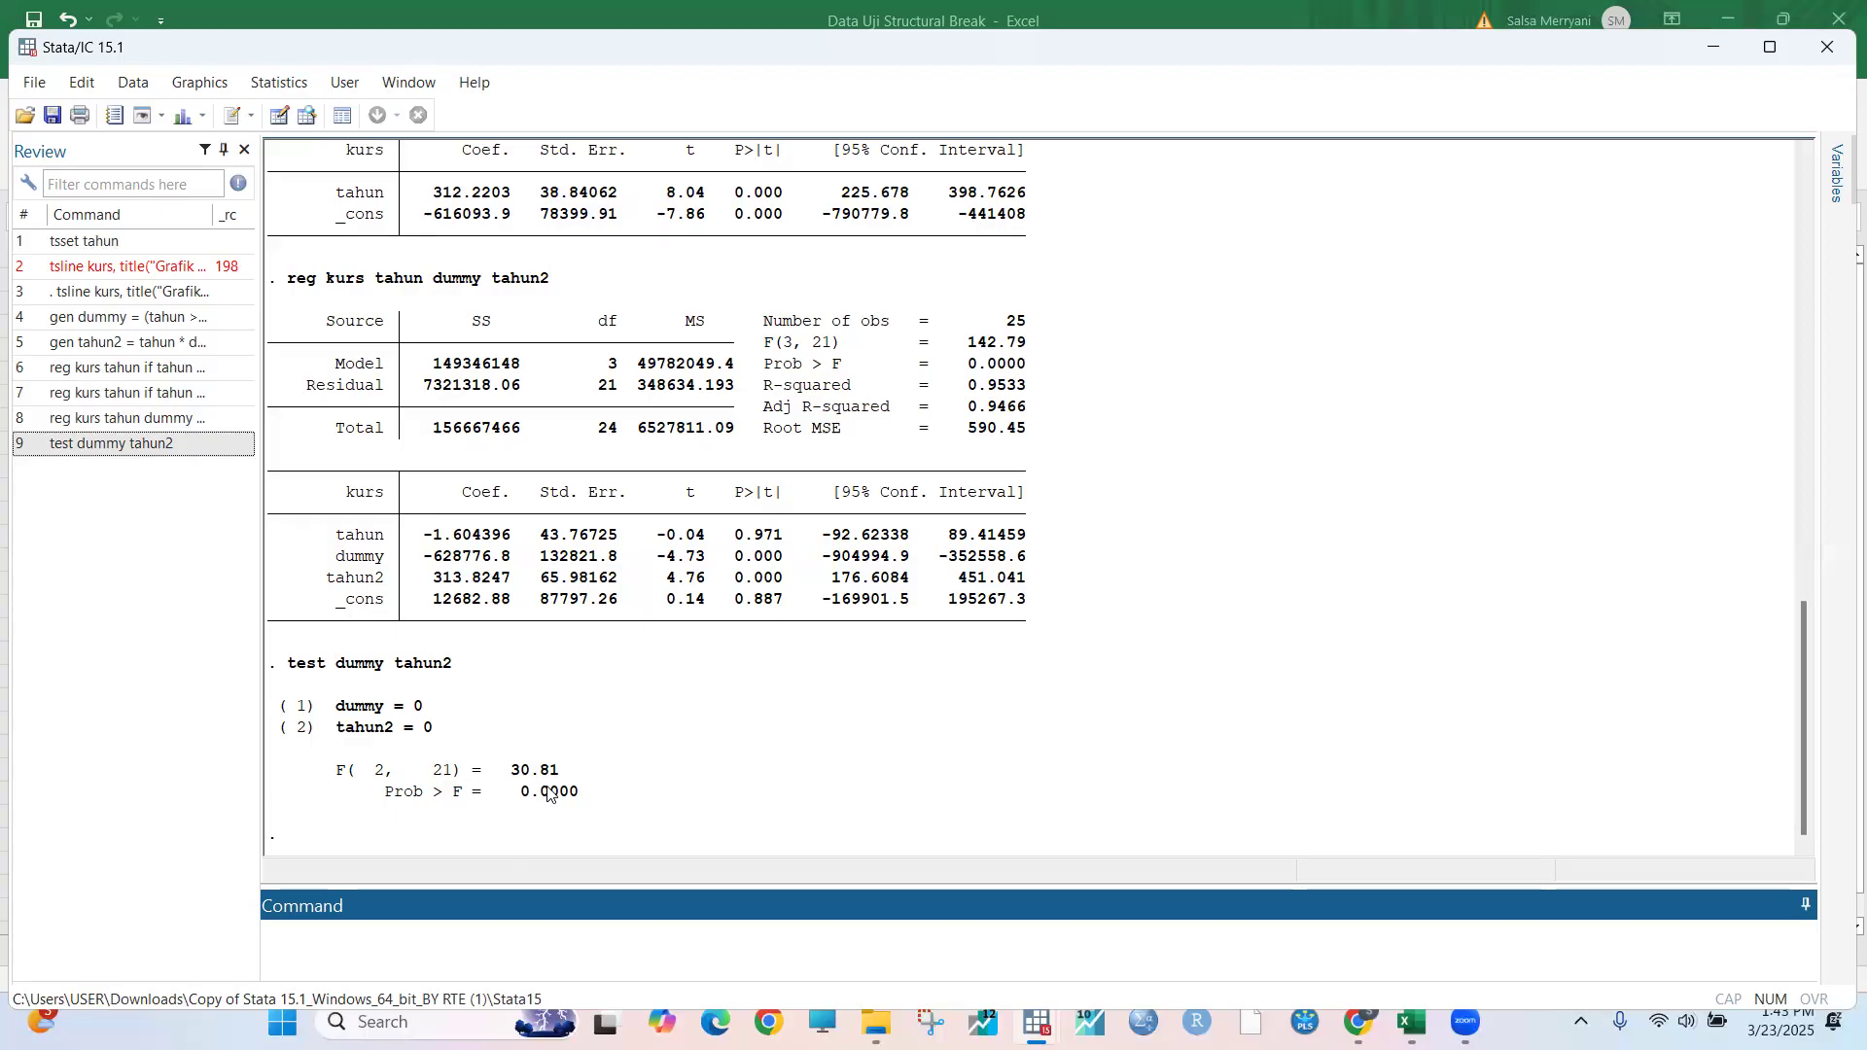
# Step: Regress kurs on tahun over the full sample and predict the residuals into a variable named resid
pyautogui.write('reg kurs tahun')
pyautogui.press('Return')
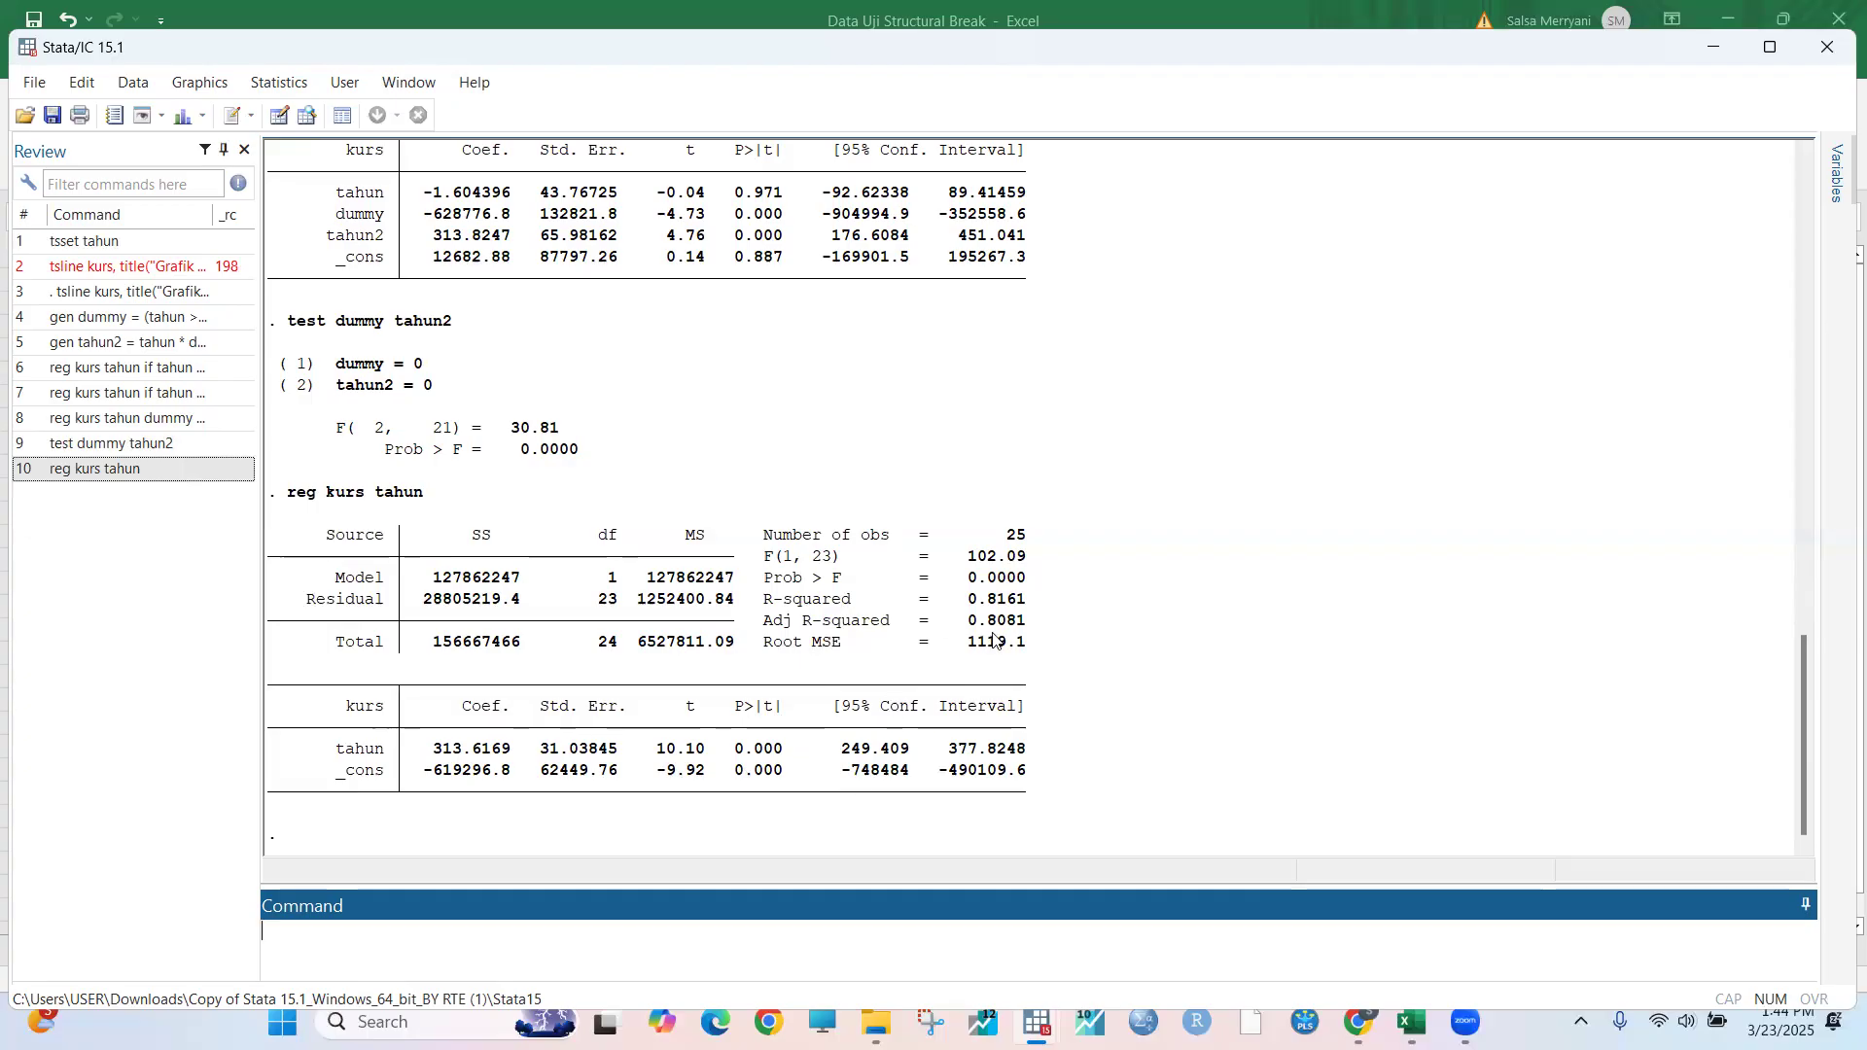
pyautogui.write('predict resid, residuals')
pyautogui.press('Return')
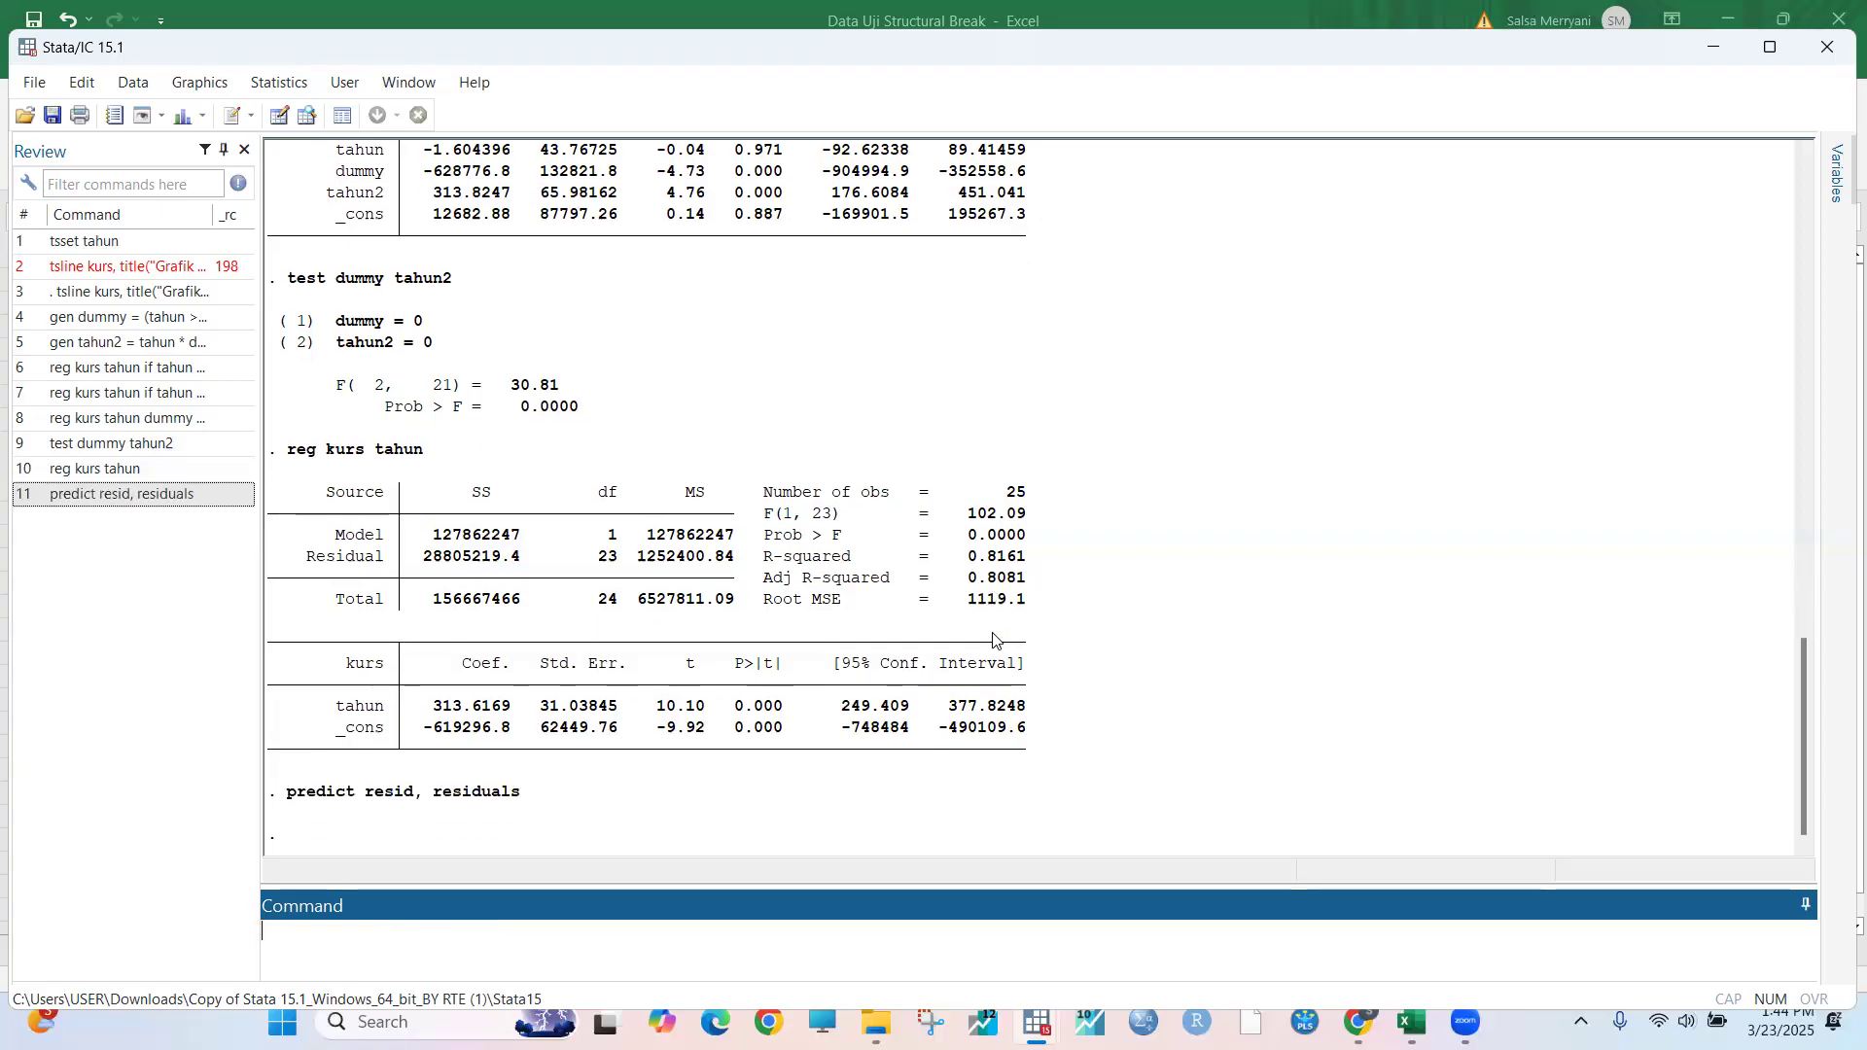
# Step: Run the cumulative sum test for parameter stability with estat sbcusum, view the cusum plot, and minimize it
pyautogui.write('estat sbcusum')
pyautogui.press('Return')
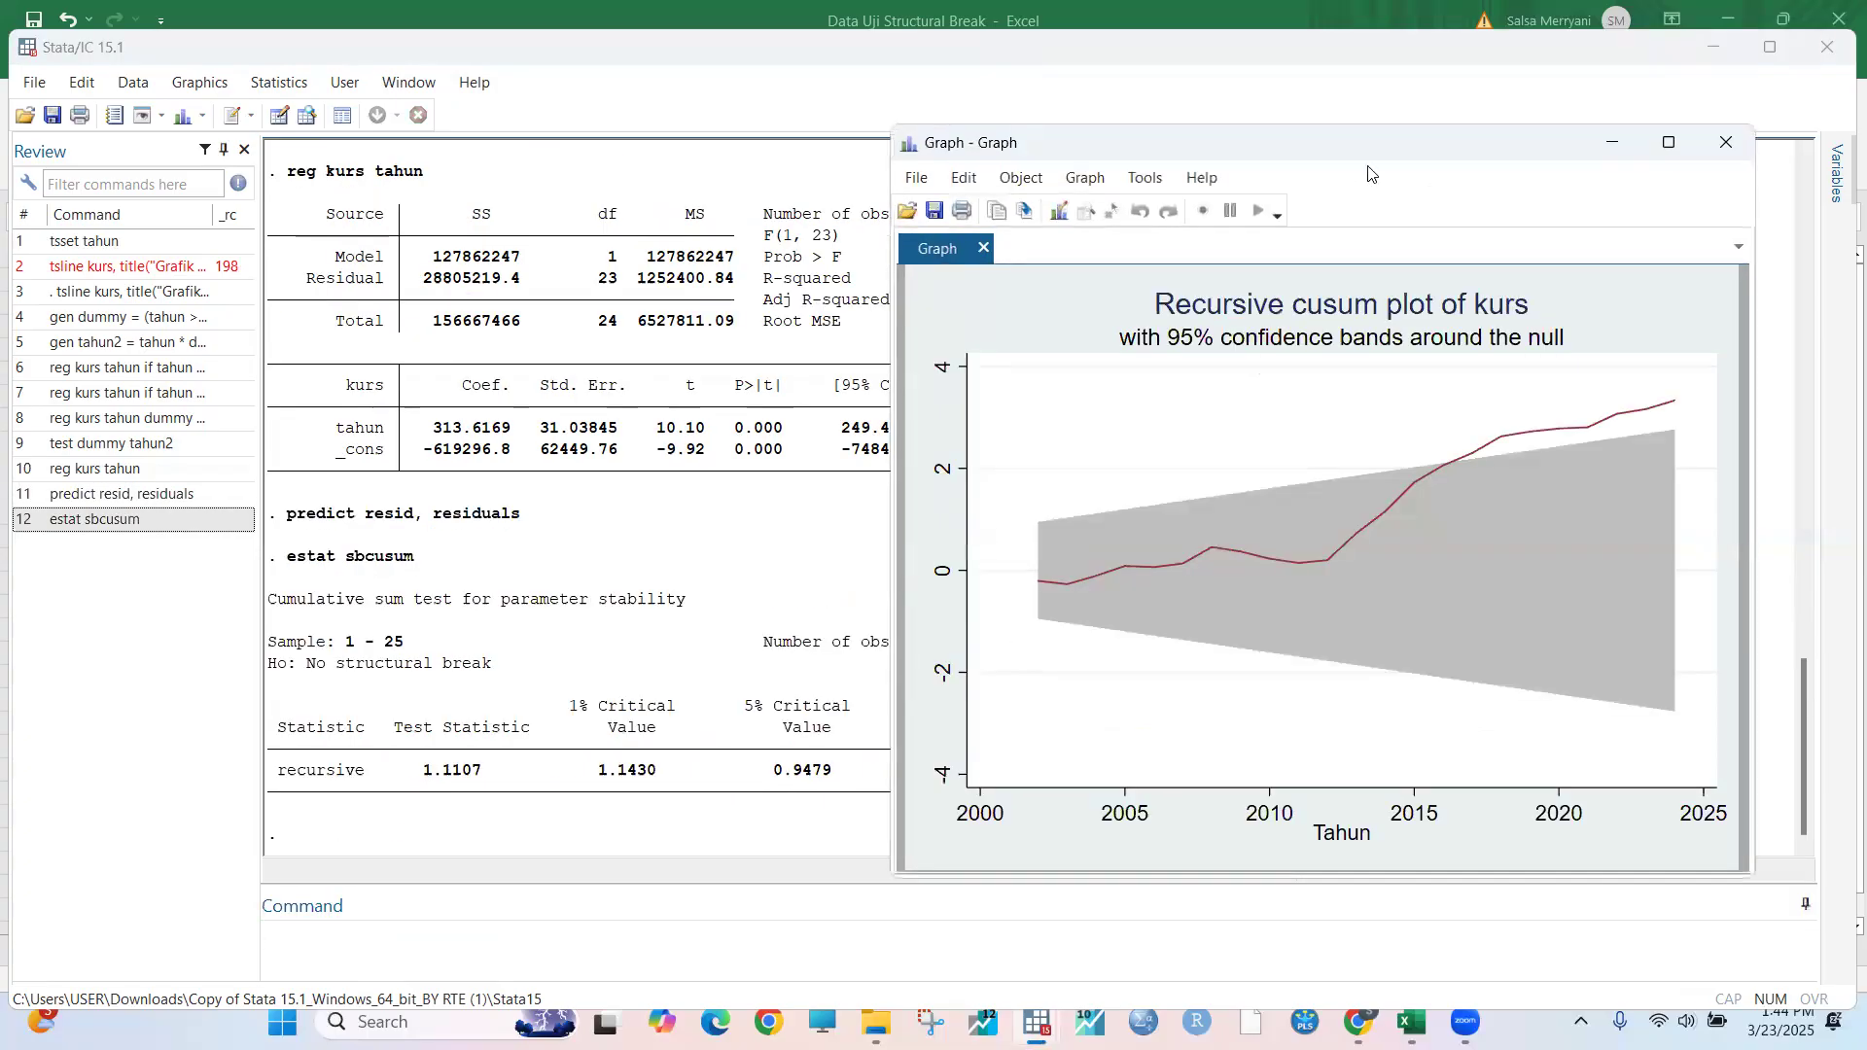
pyautogui.moveTo(1373, 148); pyautogui.dragTo(943, 174)
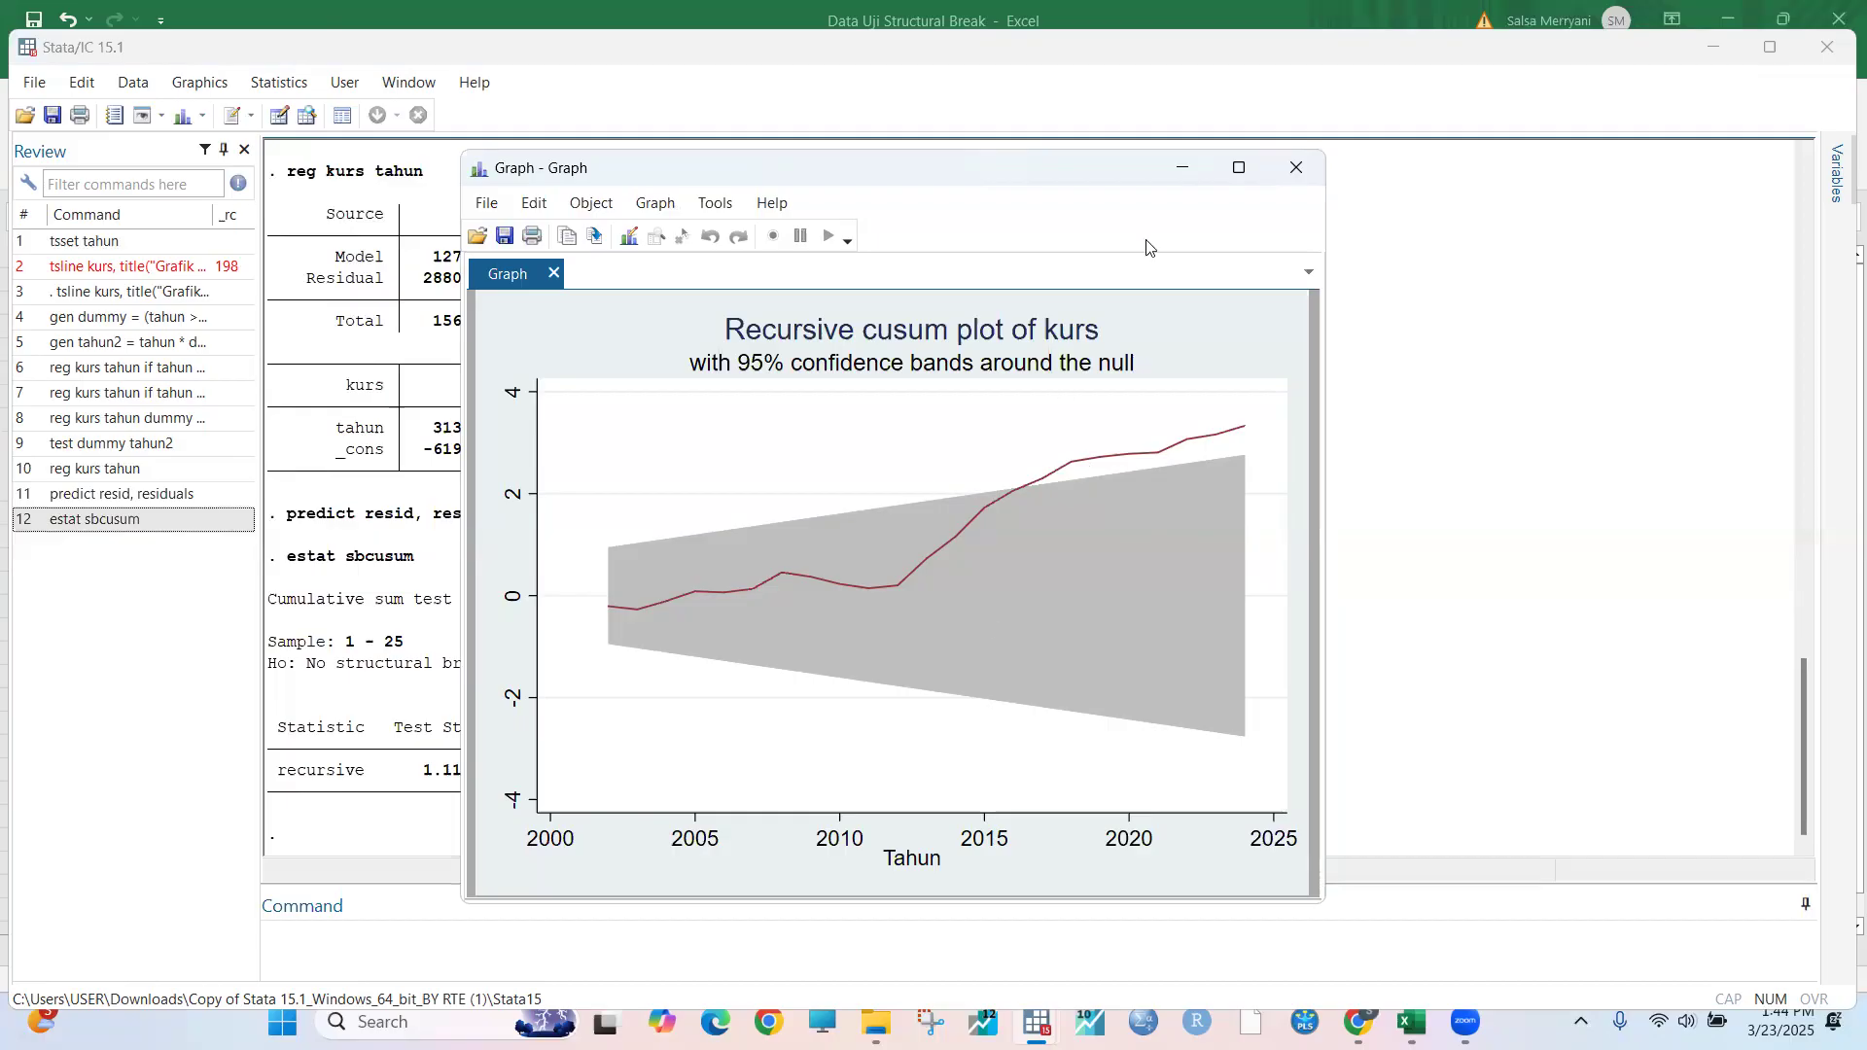
pyautogui.click(1185, 167)
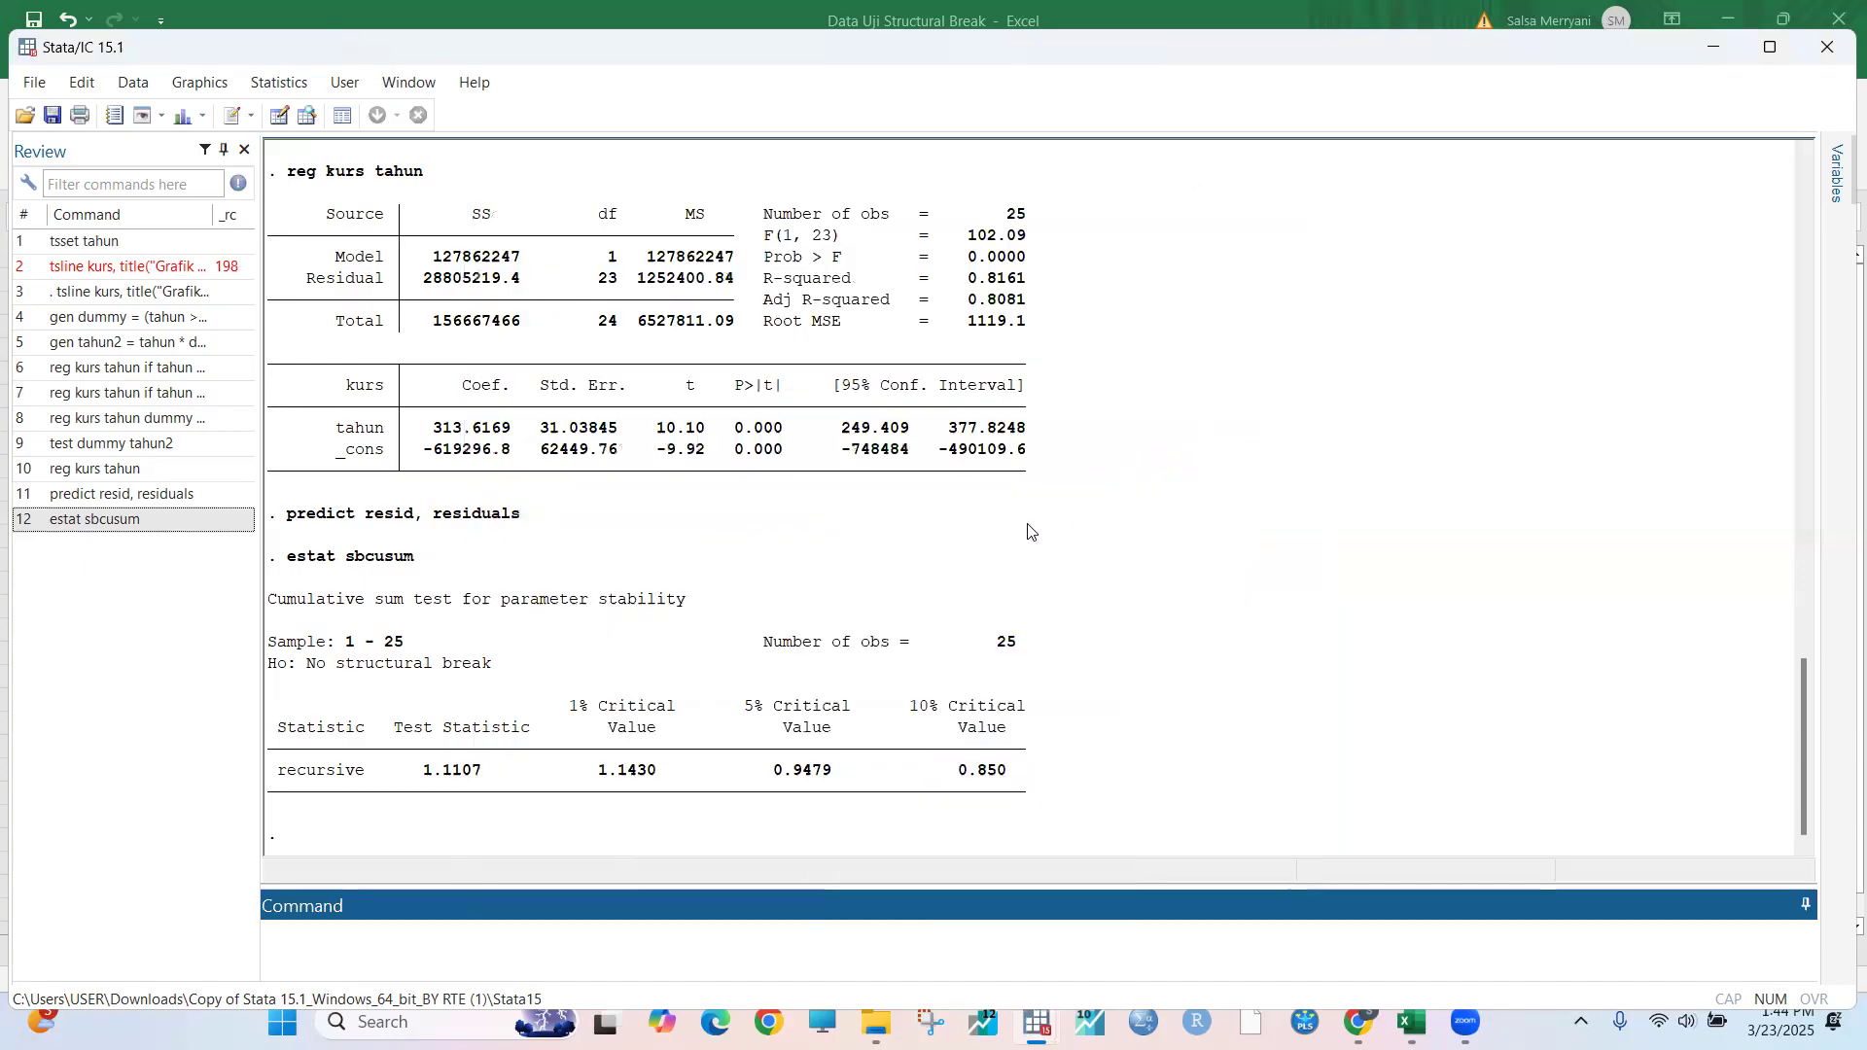